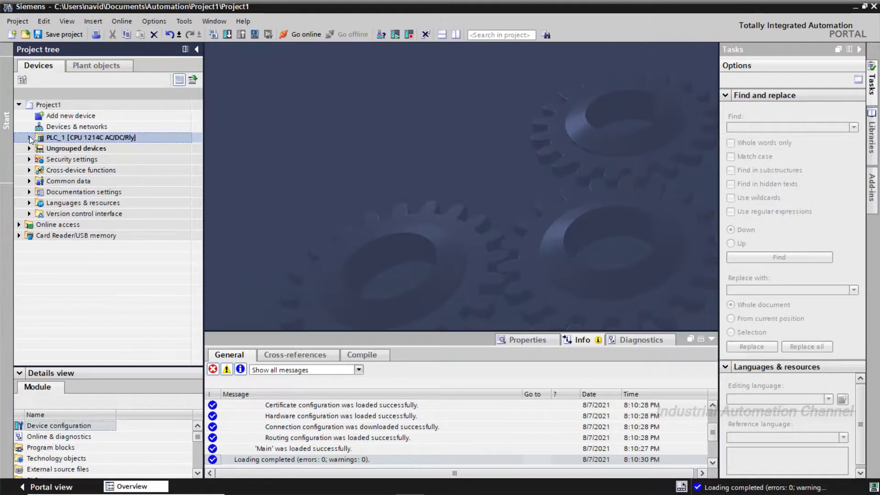
Open Main [OB1] from PLC_1's program blocks, hide the Inspector, and start online monitoring.
click(29, 137)
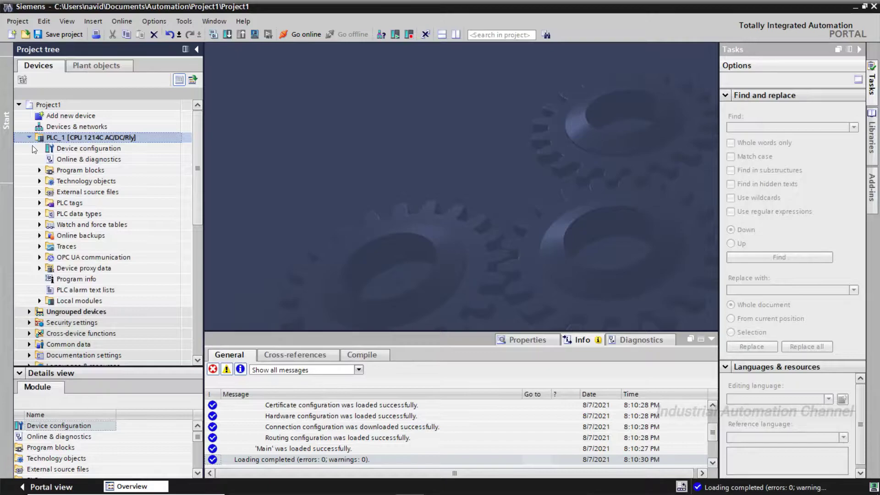
click(40, 171)
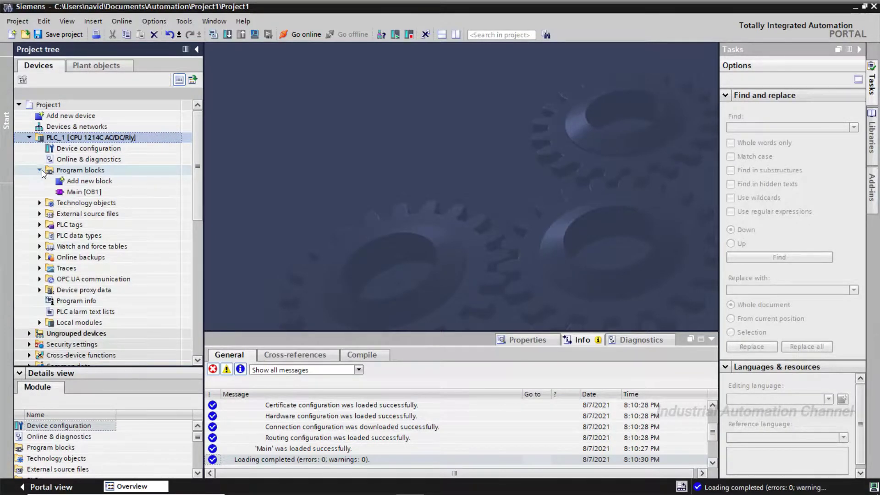
click(65, 191)
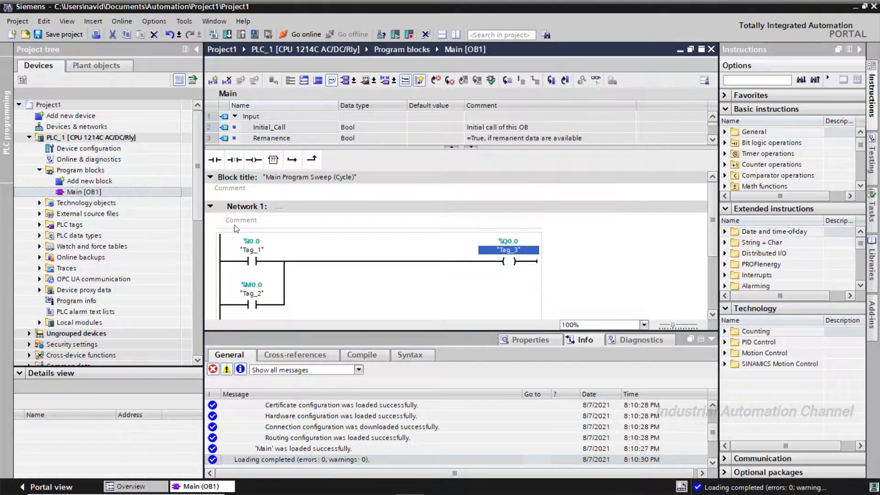
click(575, 340)
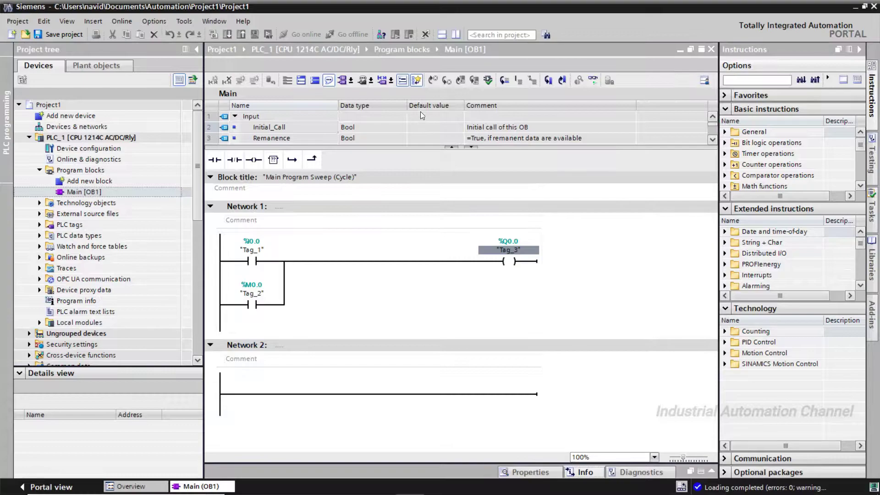
click(594, 82)
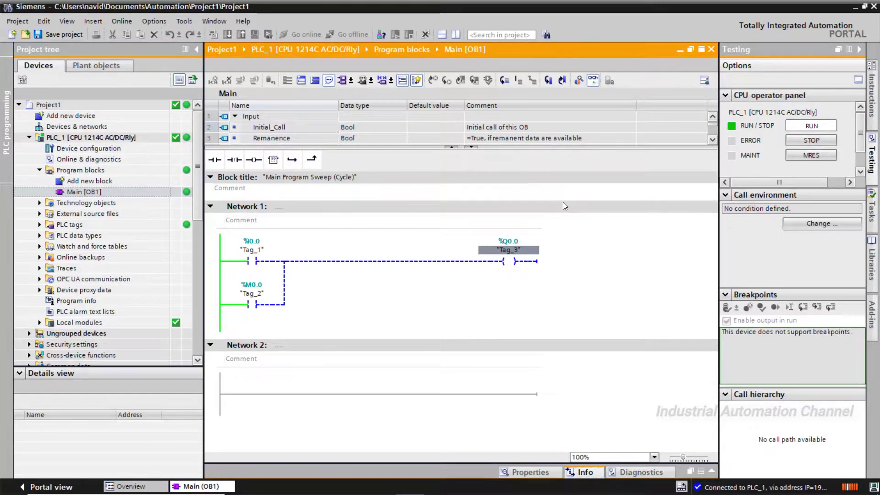
Expand Watch and force tables and select the Force table.
click(68, 250)
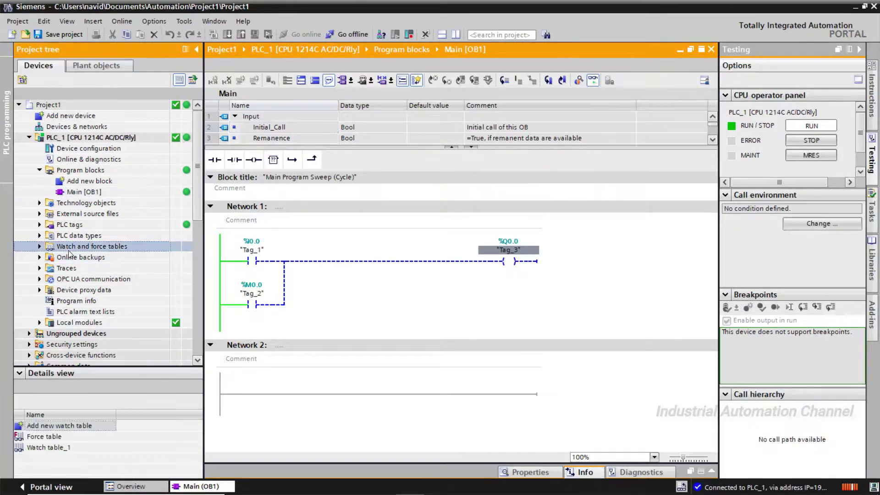
click(40, 247)
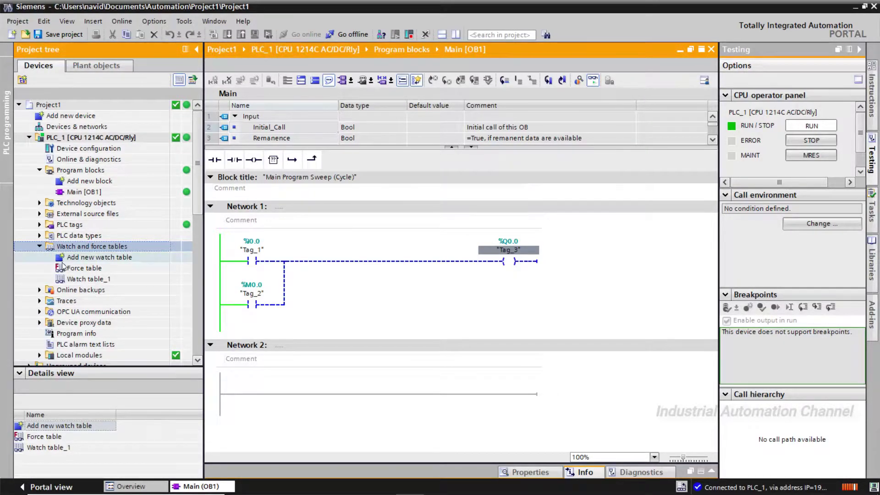
click(70, 270)
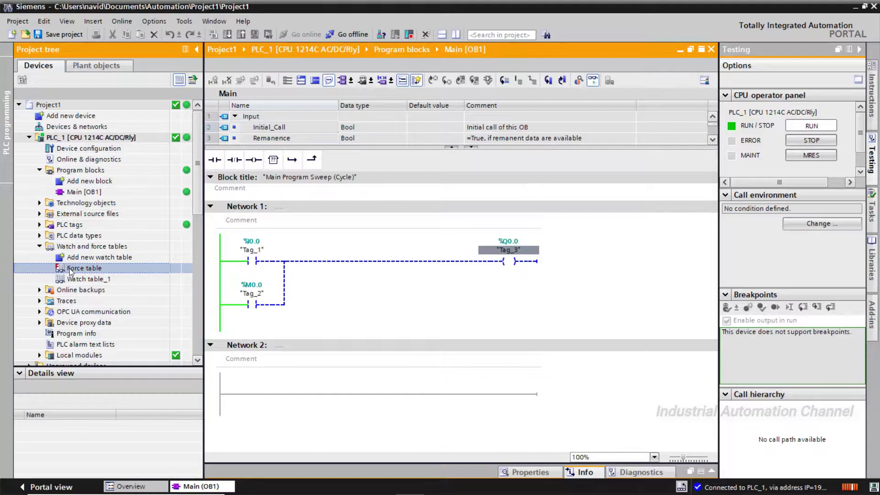
Open the Force table for editing and enter Tag_1 in the first row.
double_click(70, 268)
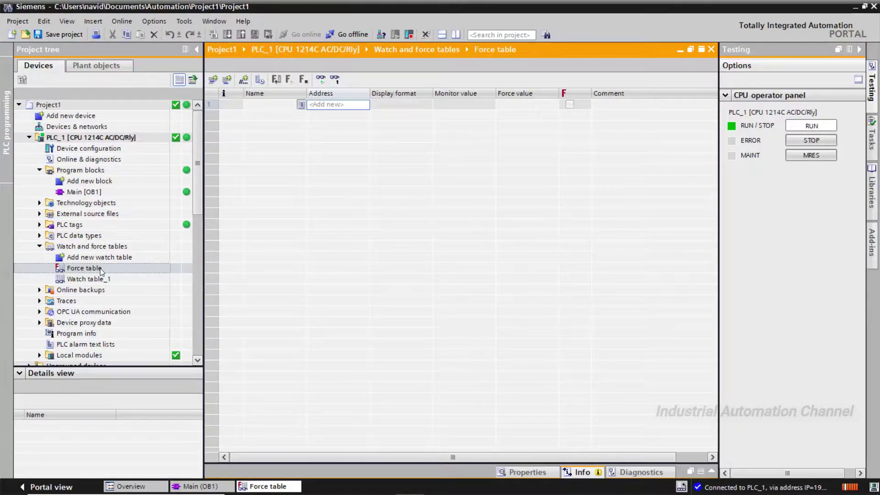
click(276, 104)
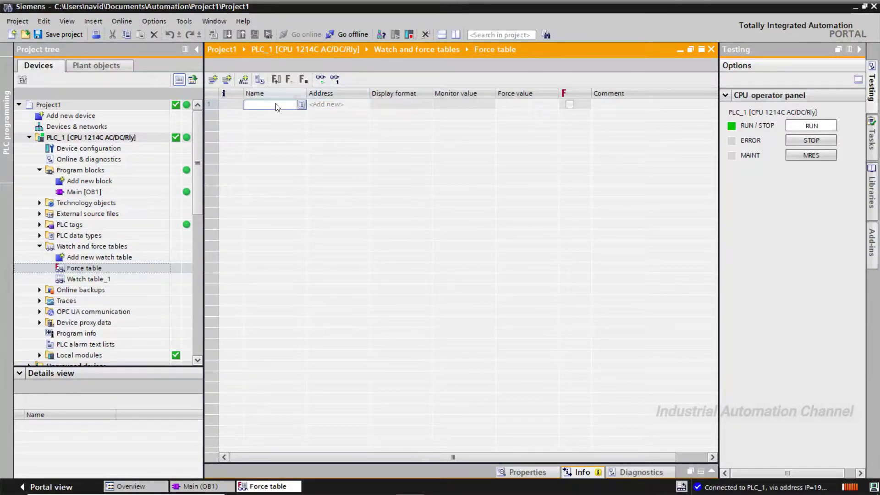
click(302, 104)
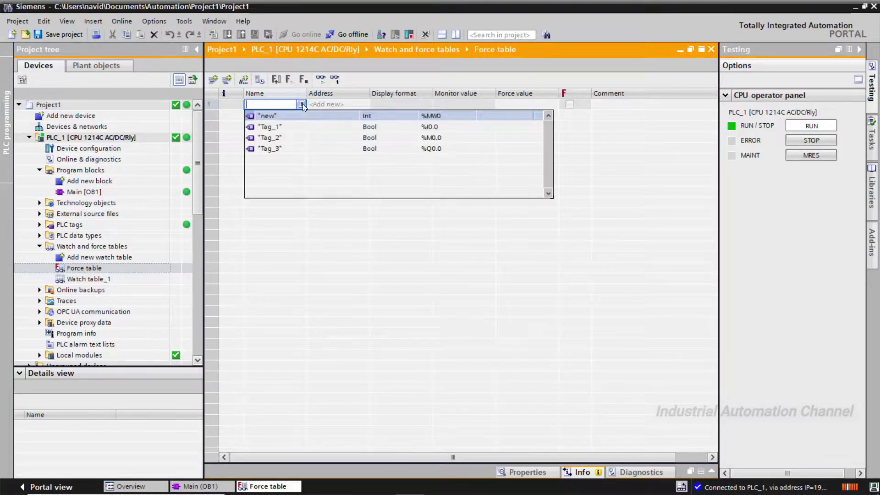
click(285, 127)
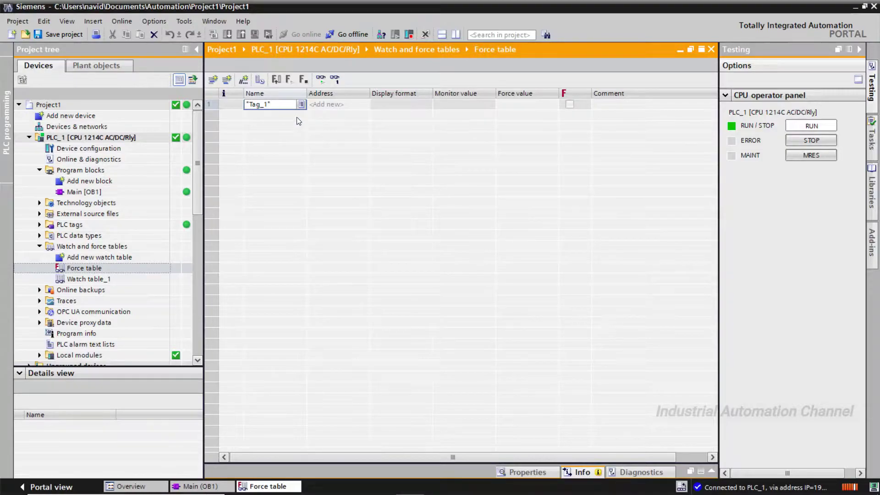
key(Return)
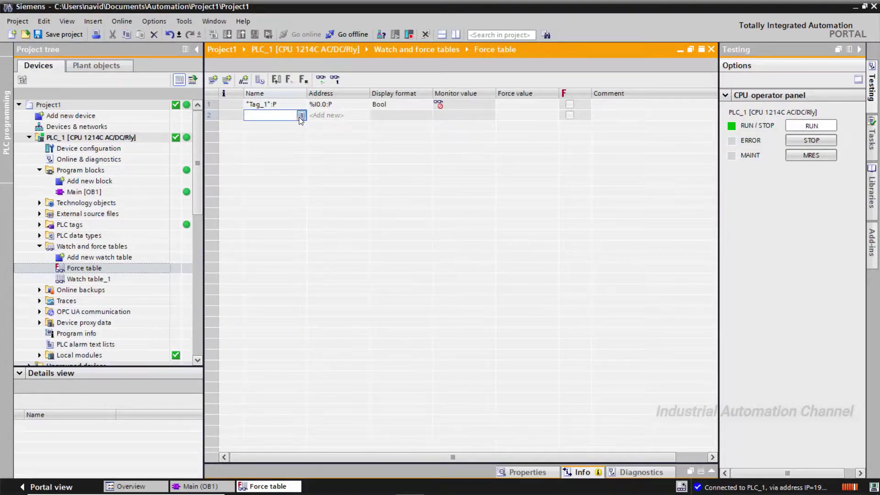
Add Tag_2 and Tag_3 as the second and third rows of the Force table.
click(300, 116)
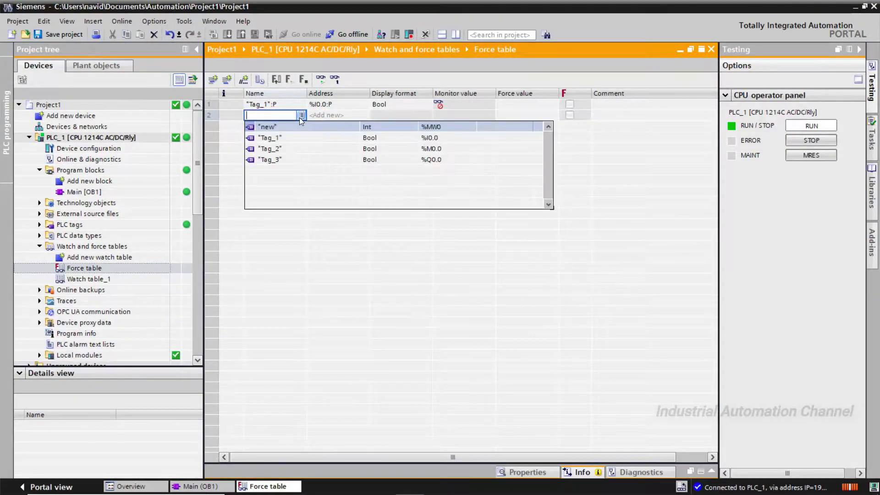
click(279, 148)
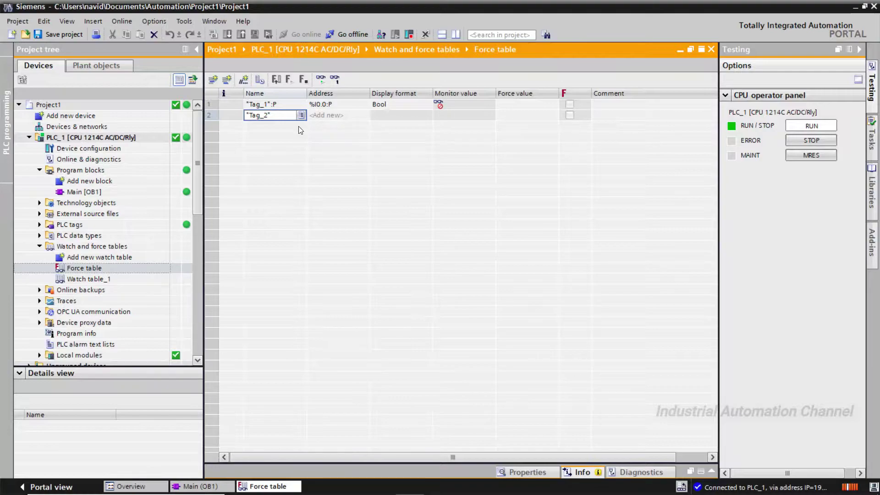
key(Return)
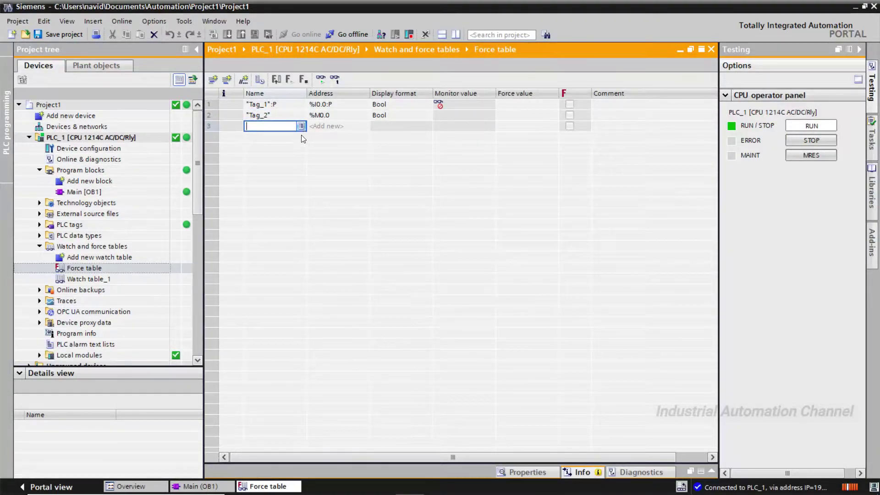
click(302, 126)
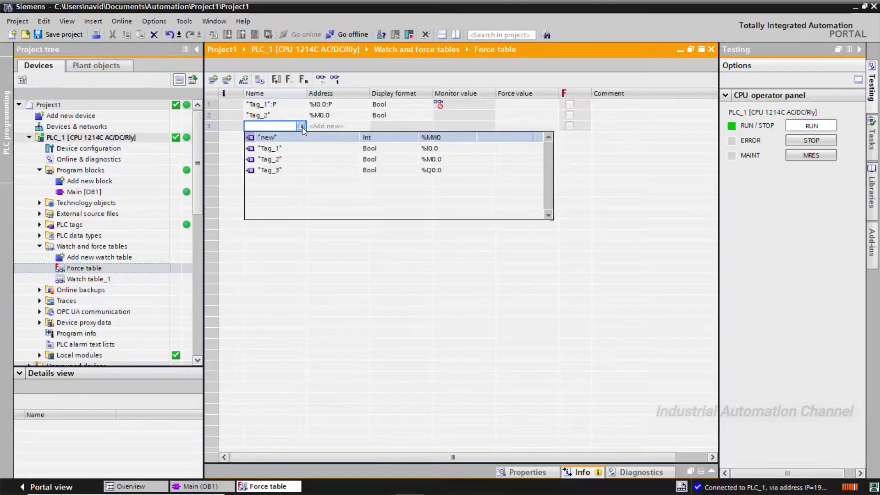
click(276, 171)
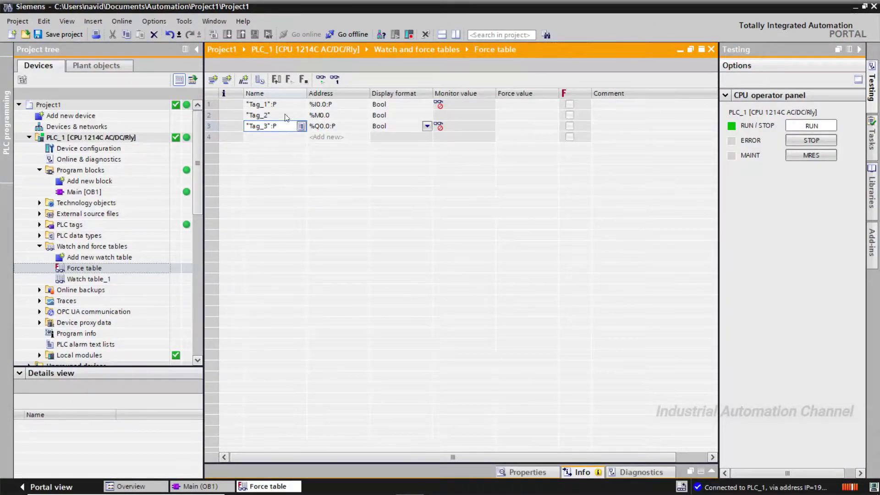
click(277, 104)
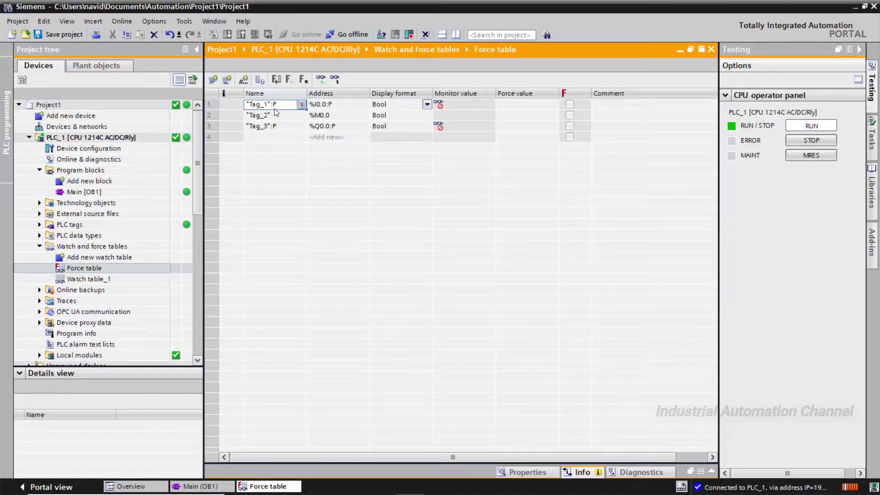
click(277, 118)
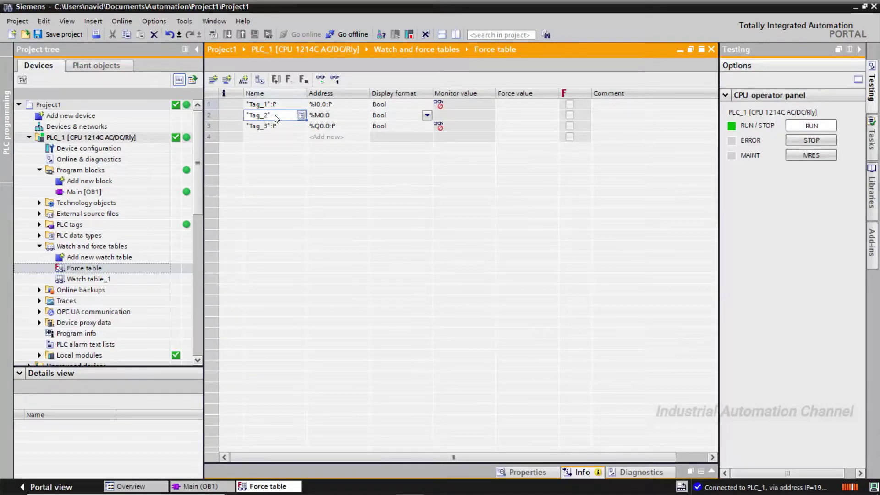
Read all tag values once several times, then monitor all values continuously.
click(335, 80)
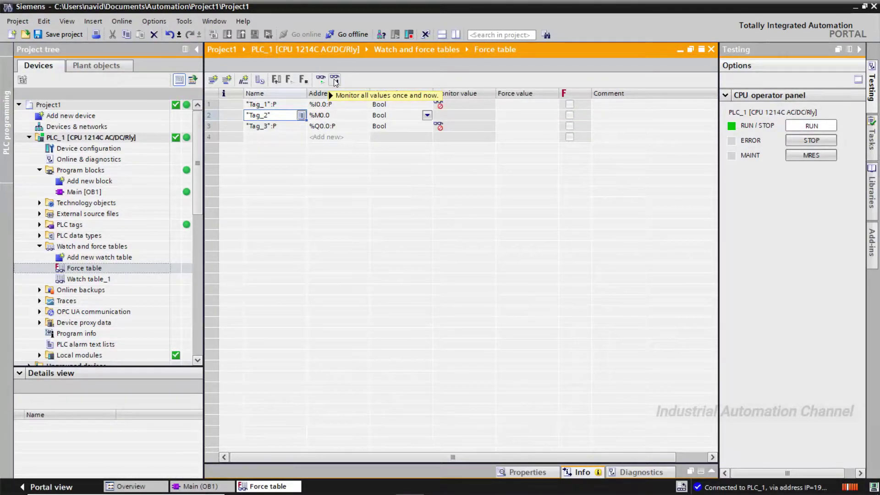
click(335, 80)
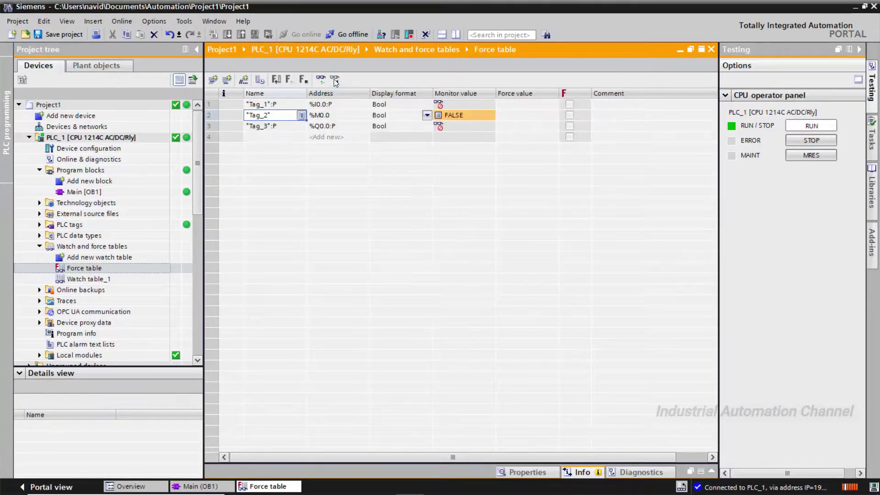
click(335, 80)
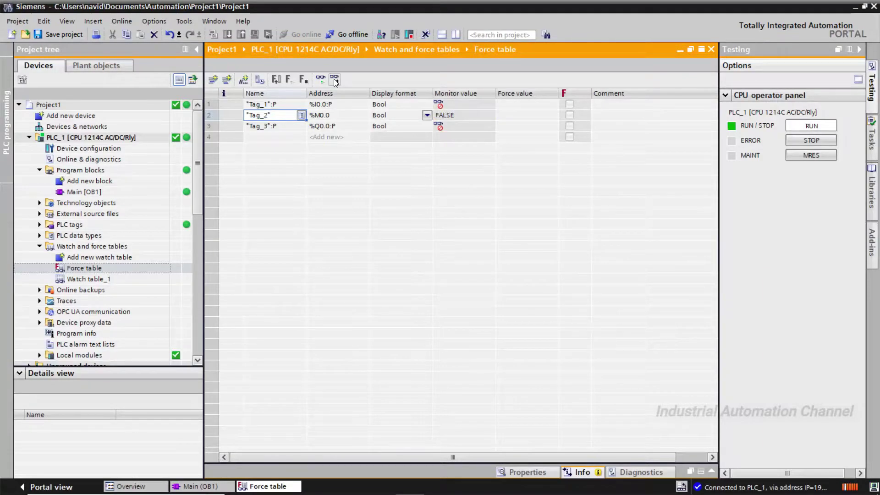
click(335, 80)
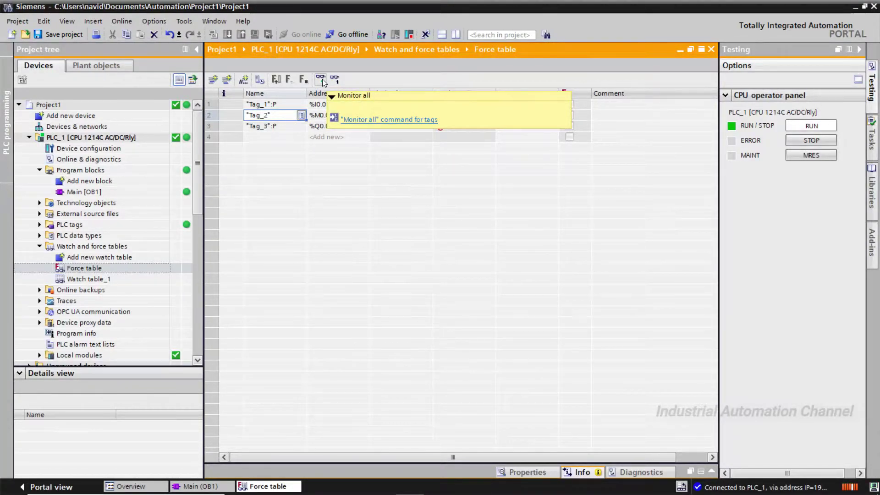
click(321, 80)
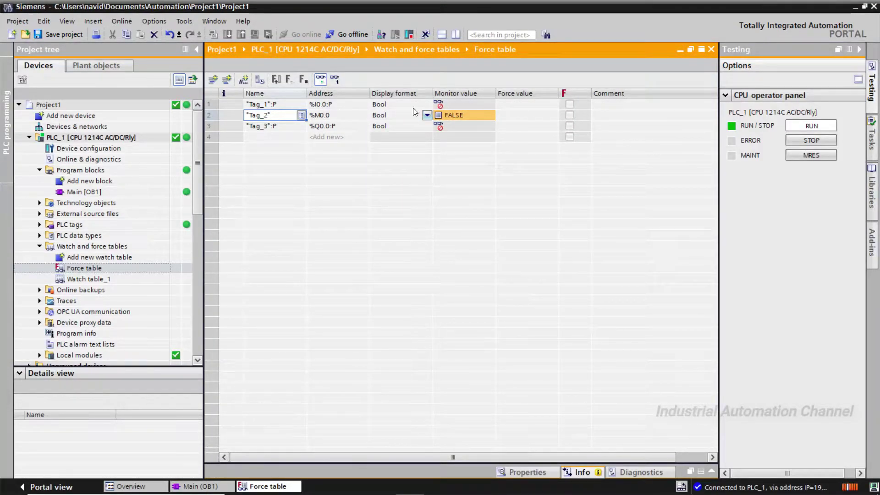
Check the Tag_1 and Tag_3 Monitor value cells to see why they show no value.
click(445, 106)
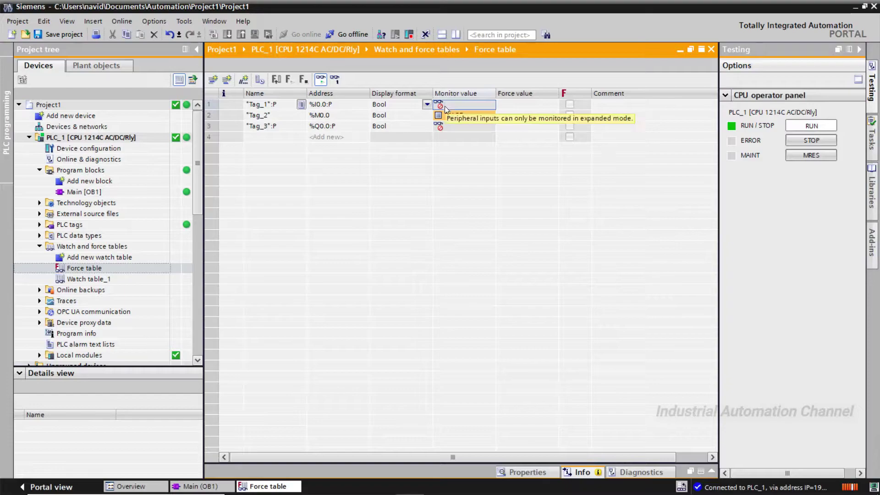
click(451, 129)
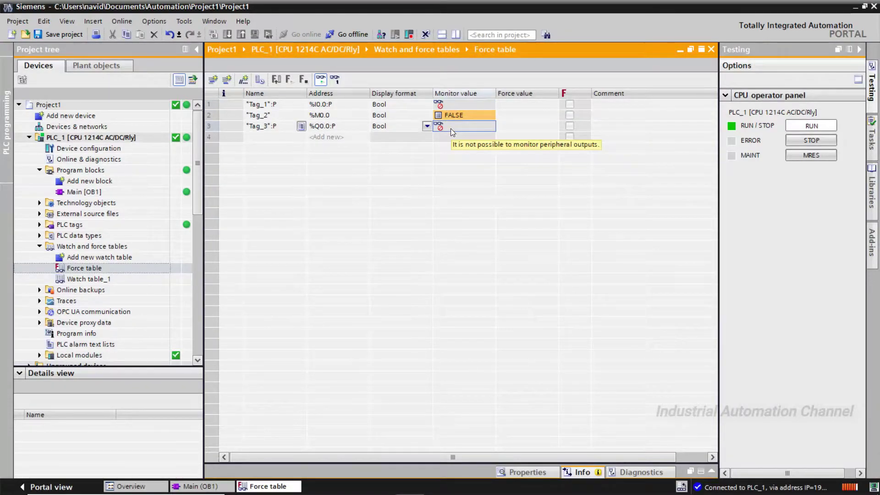
mouse_move(450, 103)
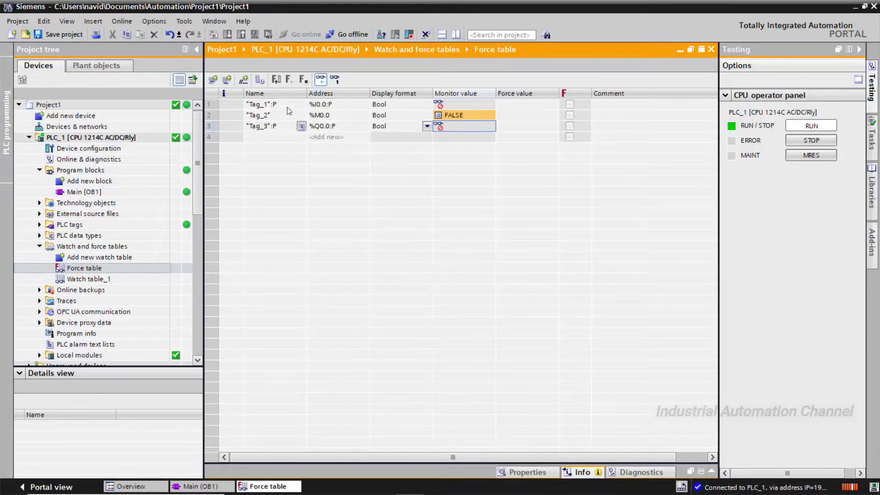
Switch to expanded mode, set Tag_1's monitoring trigger to Permanent, and select Tag_1's row at %I0.0:P.
click(259, 81)
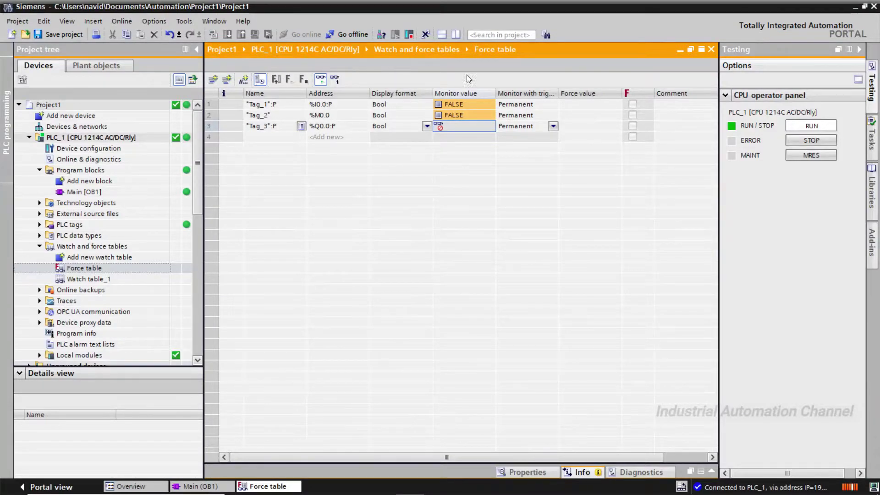
click(552, 105)
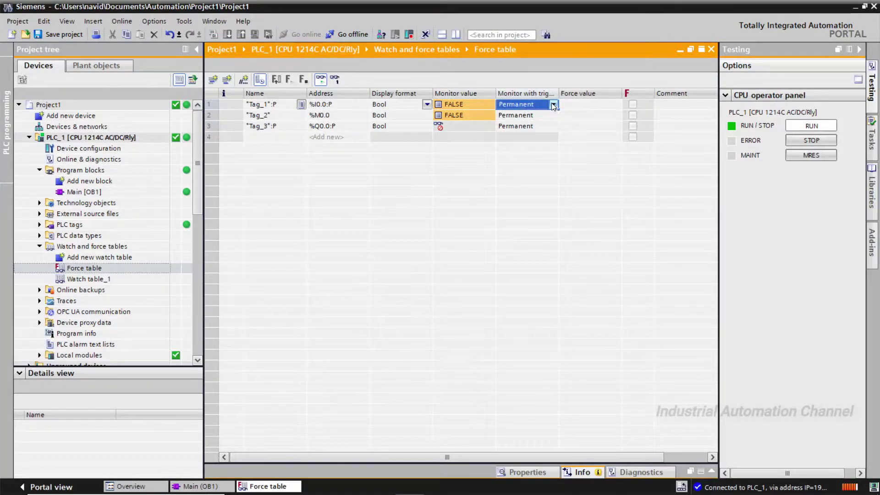
click(553, 105)
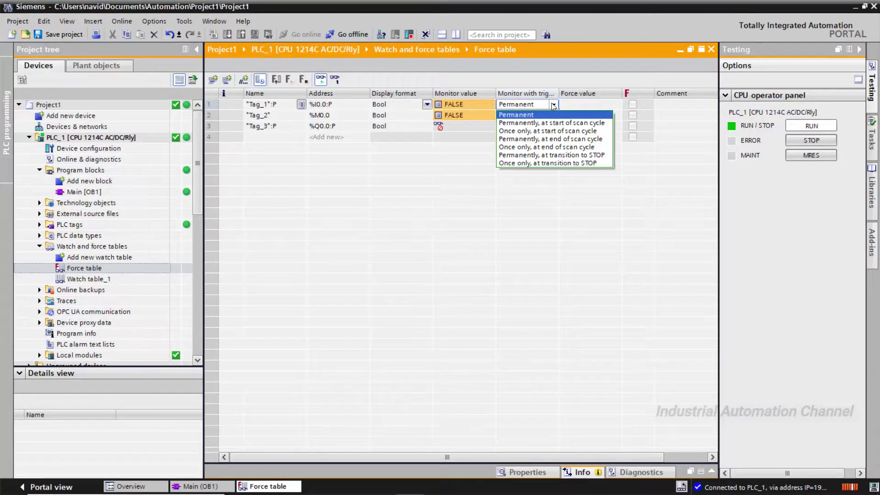
click(569, 71)
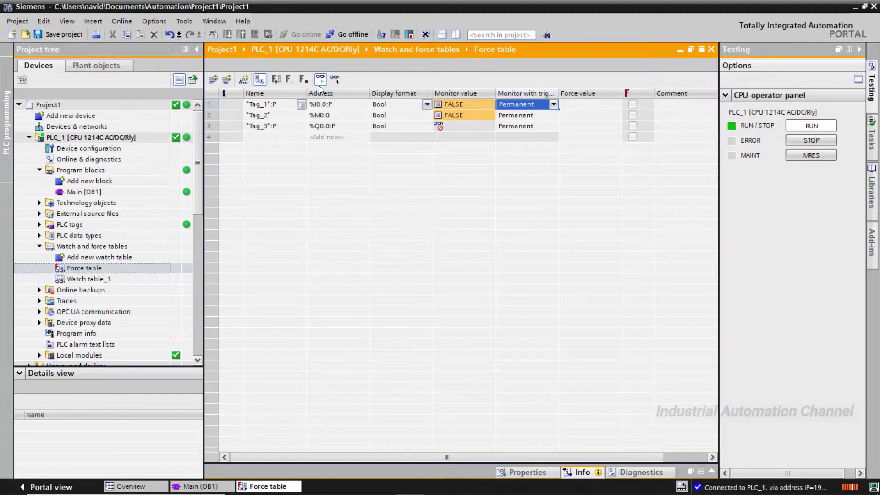
click(279, 108)
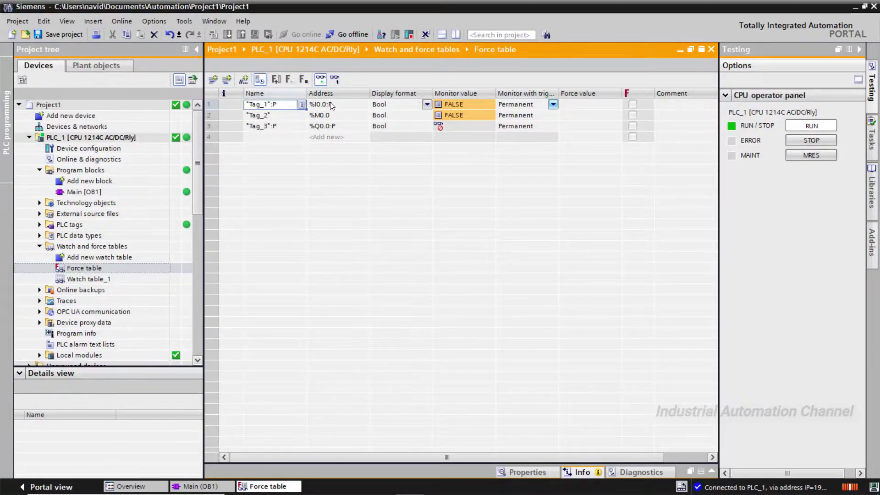
click(315, 109)
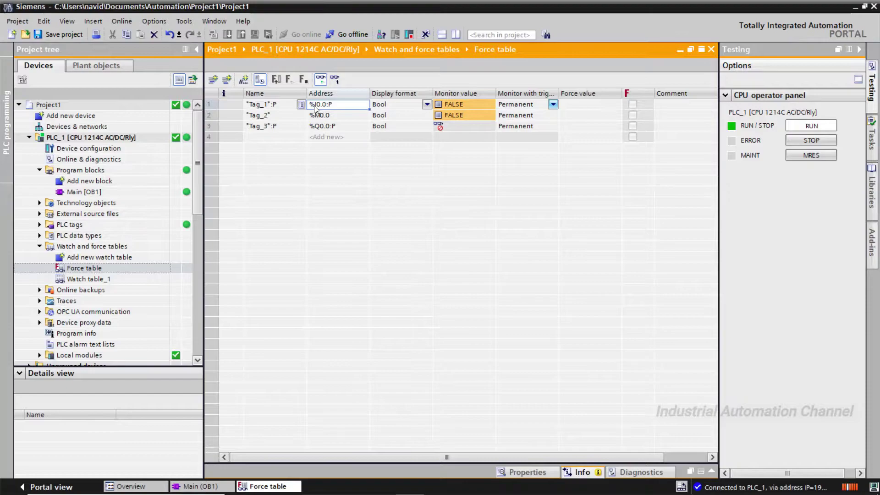
Force Tag_1 to 1 and split the editor to show Main [OB1] below the Force table.
right_click(278, 105)
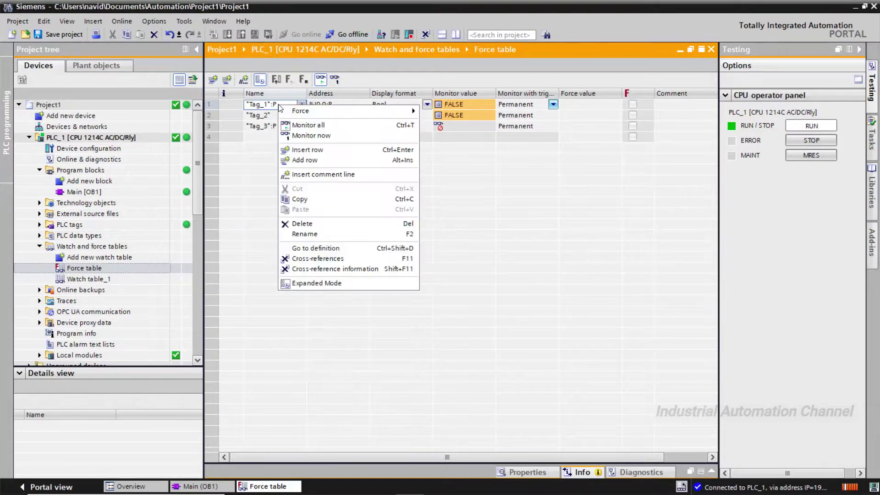
mouse_move(291, 110)
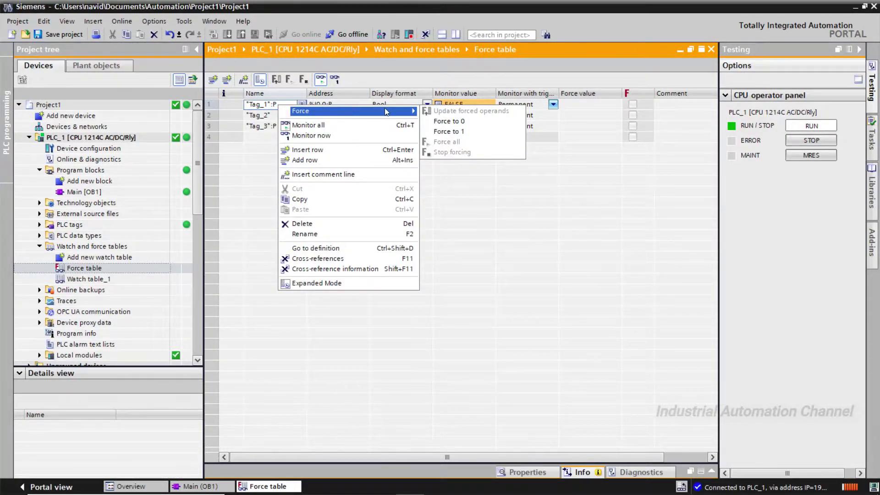
click(448, 132)
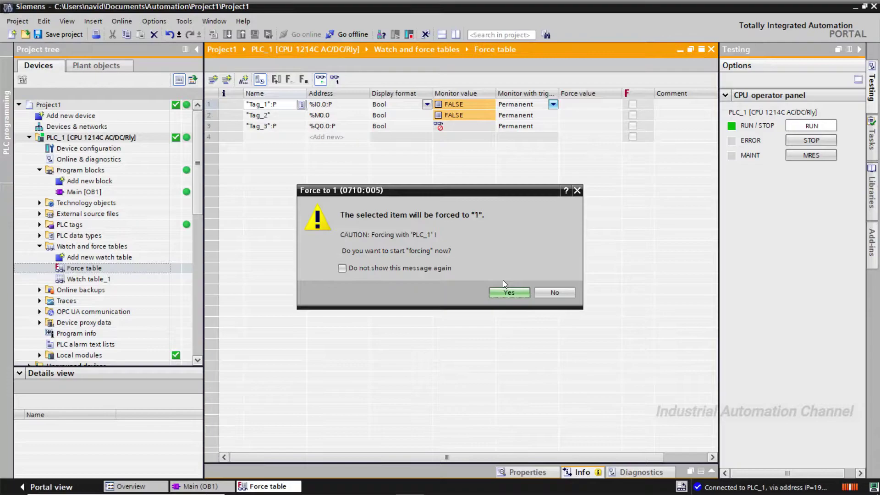
click(507, 292)
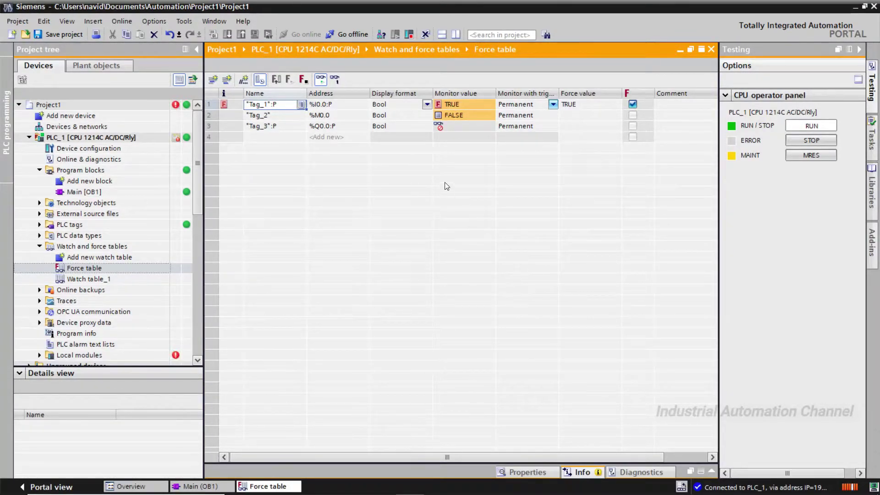
click(443, 34)
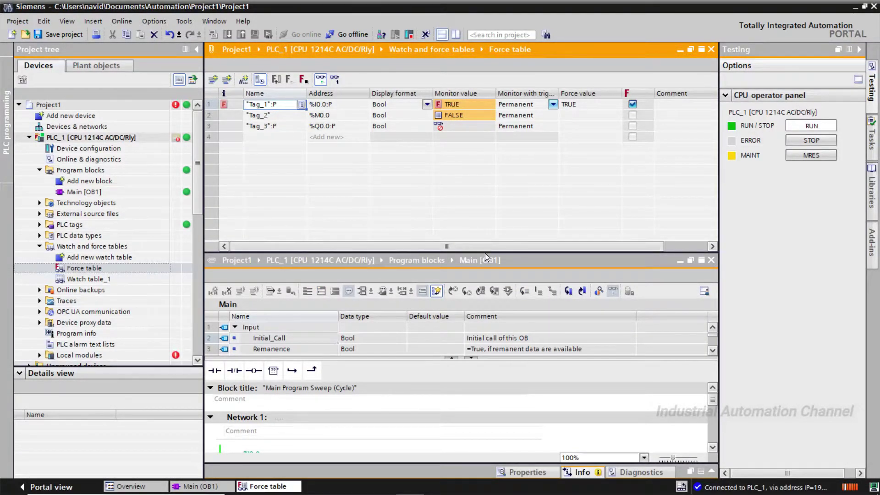
Enlarge the Main [OB1] pane and collapse its block interface to show Network 1.
drag(485, 252, 492, 148)
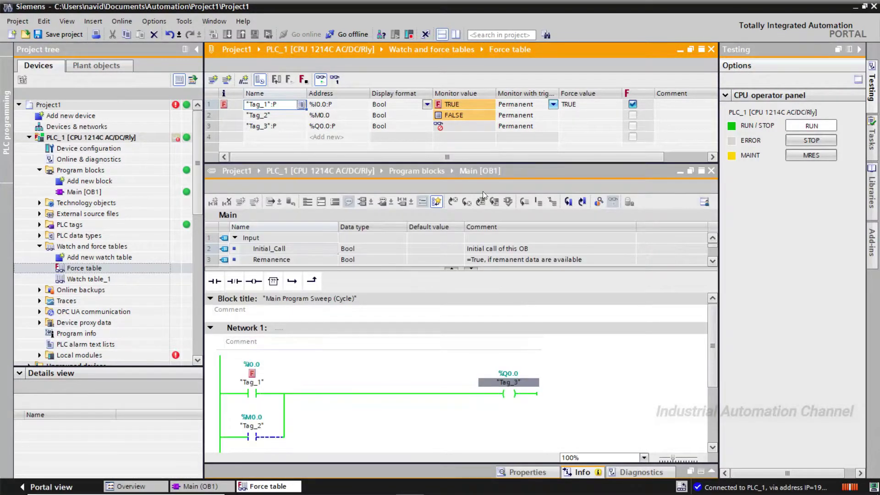
click(452, 270)
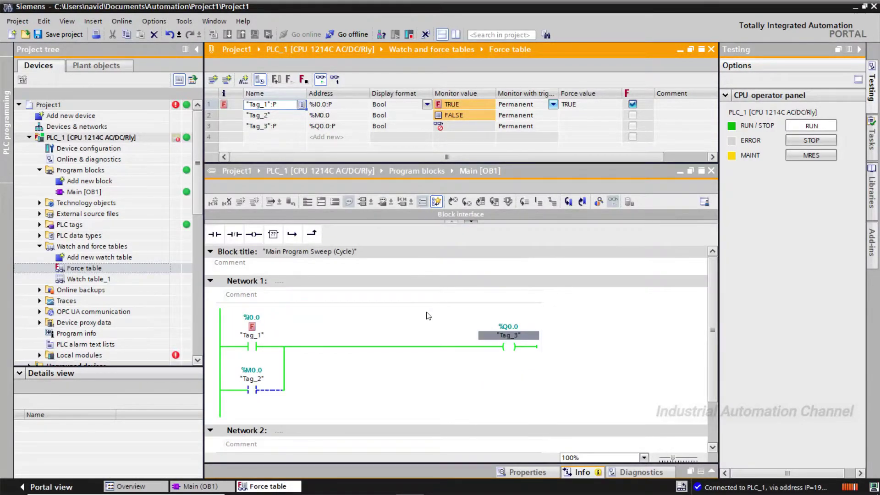
click(555, 366)
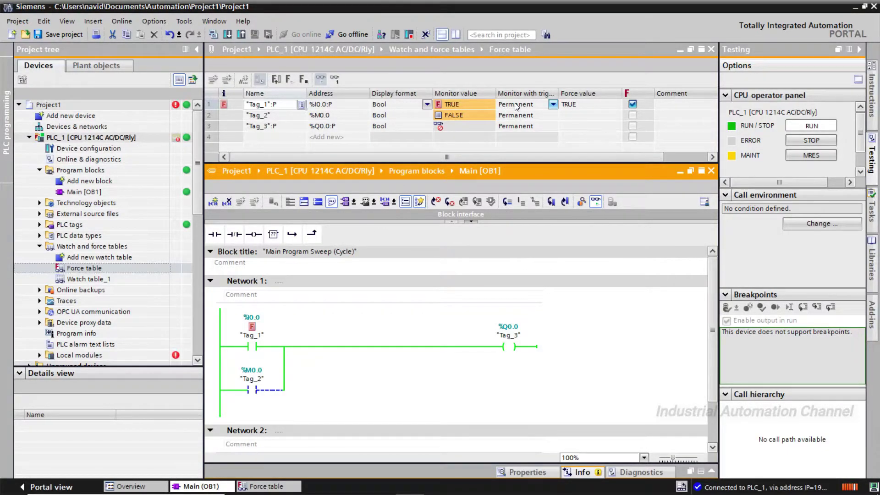
Replace Tag_1's force with 0, de-energizing the Network 1 rung.
right_click(266, 108)
mouse_move(295, 110)
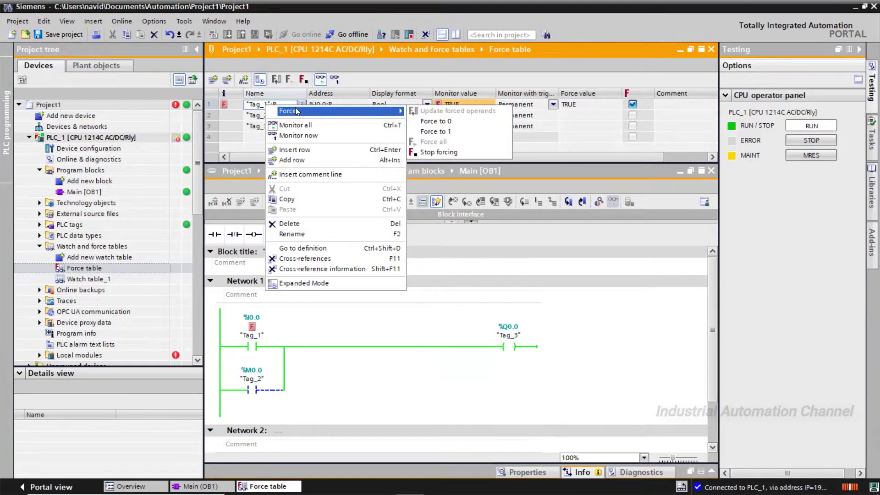
click(426, 122)
click(509, 293)
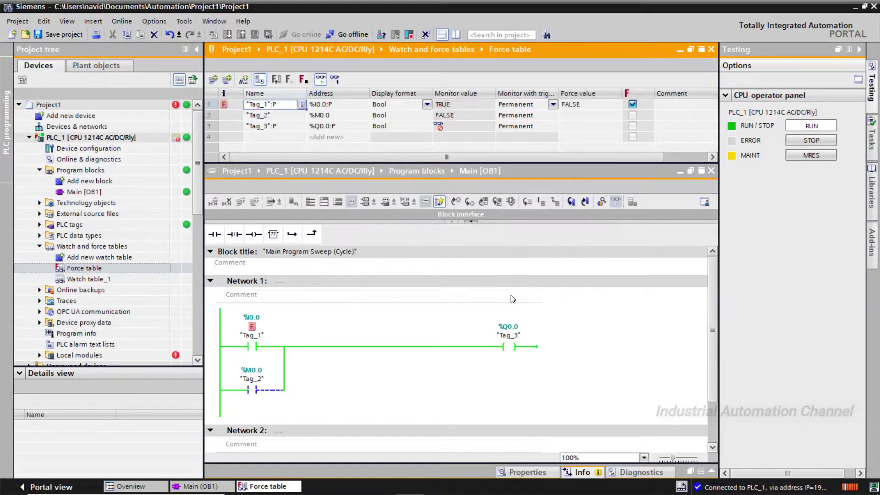
right_click(282, 107)
Replace Tag_1's force with 1 so Network 1 energizes Tag_3 again.
mouse_move(388, 111)
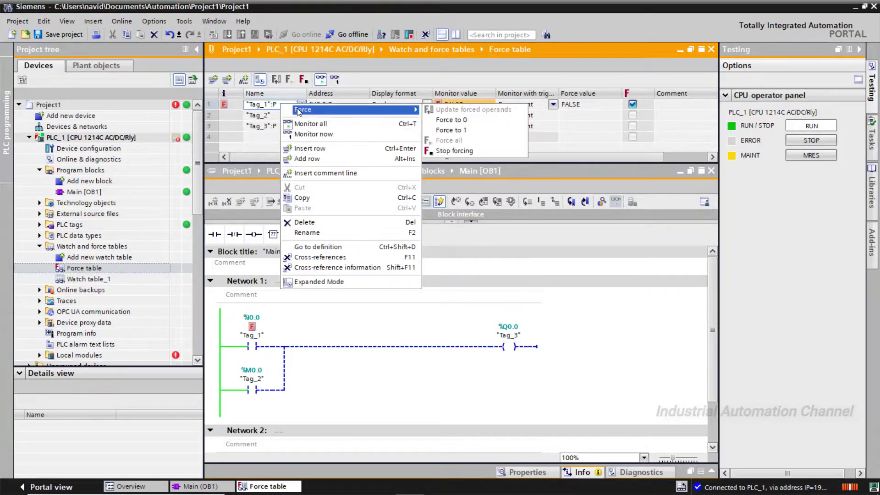
click(441, 128)
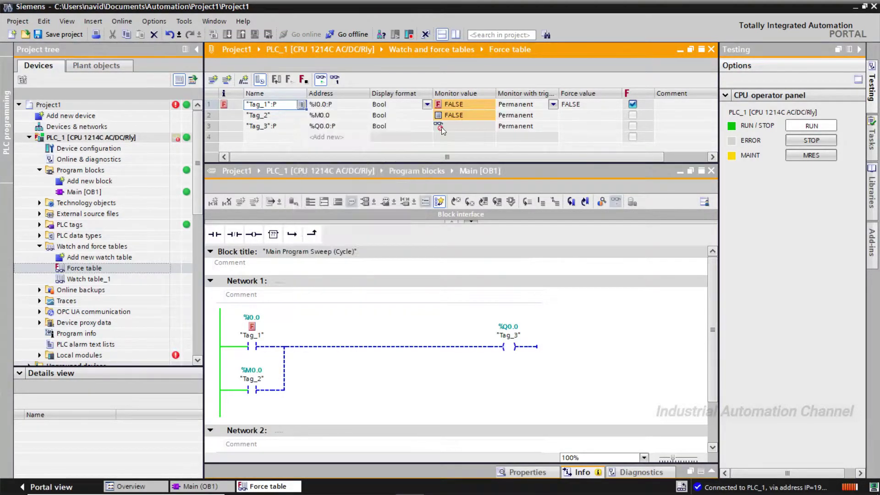
click(508, 294)
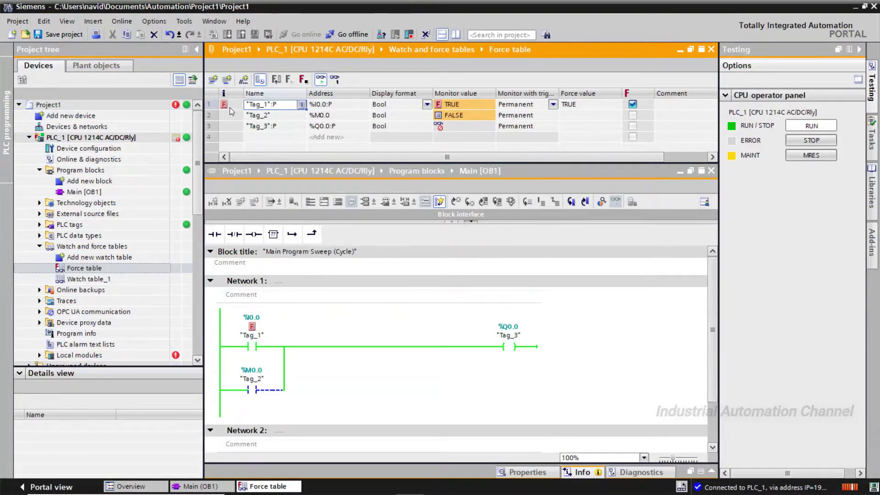
mouse_move(228, 109)
Force Tag_1 to 0 again, confirming the replacement of the current force.
right_click(276, 105)
mouse_move(355, 110)
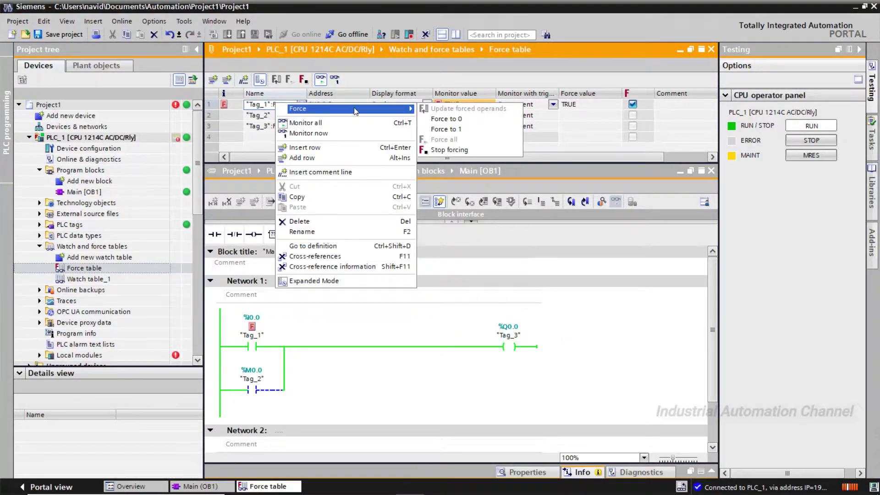
click(440, 119)
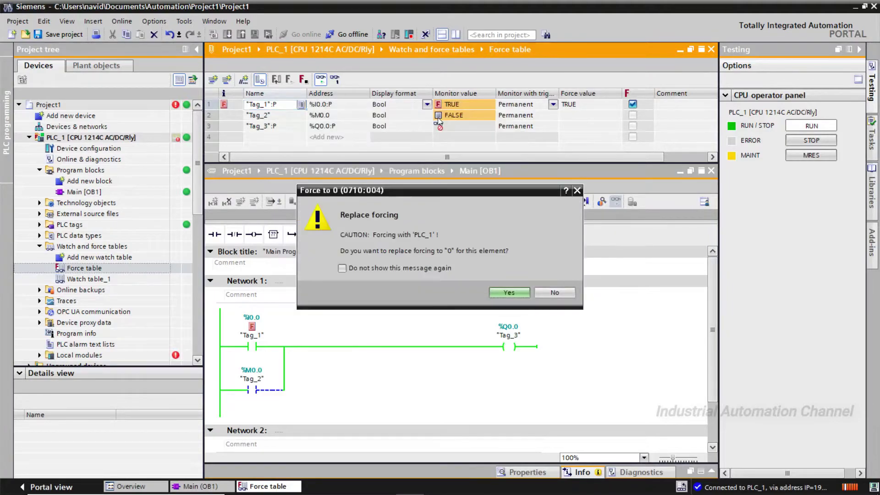
click(521, 293)
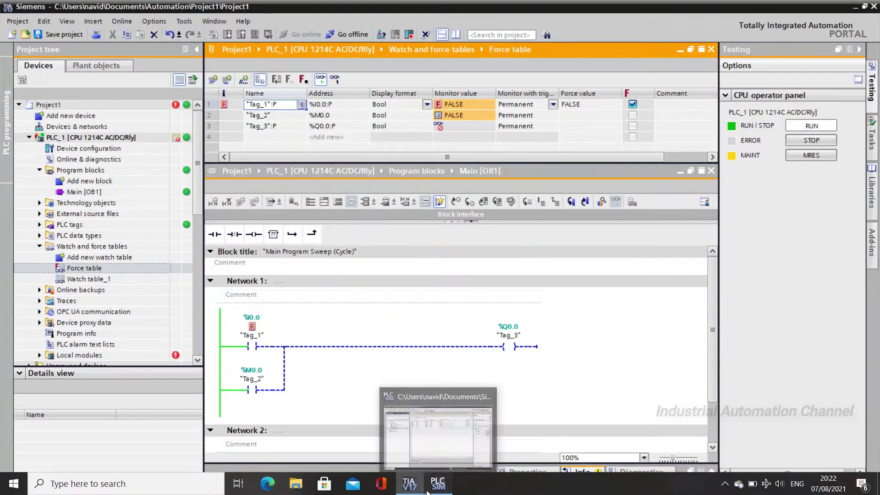
Check the Tag_1, Tag_3 and Tag_2 rows in the S7-PLCSIM V17 SIM table, then return to TIA Portal.
click(429, 489)
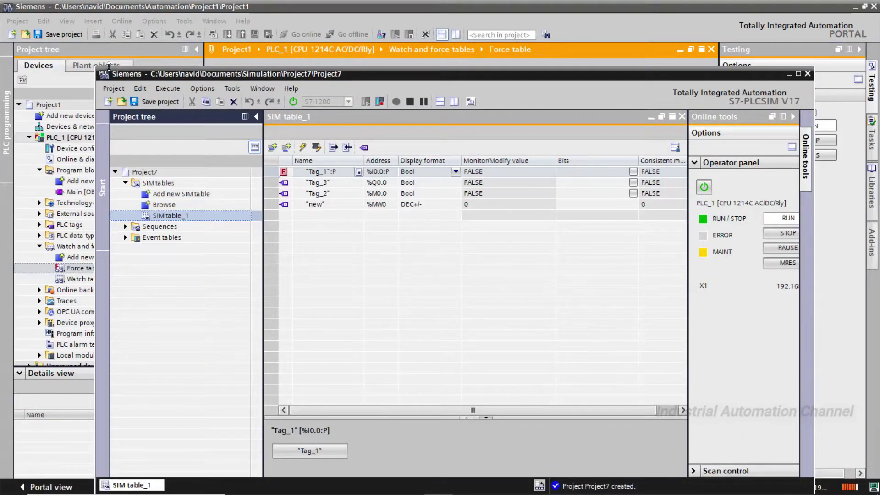
drag(110, 76, 152, 365)
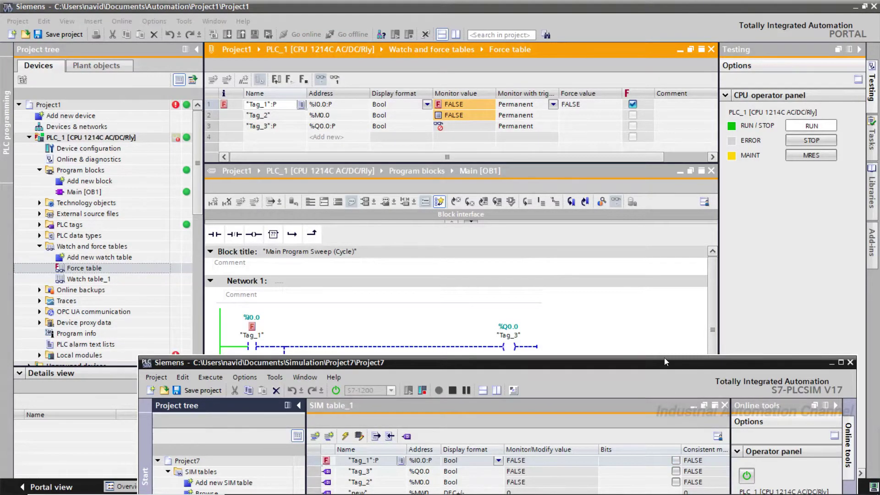
drag(664, 359, 639, 365)
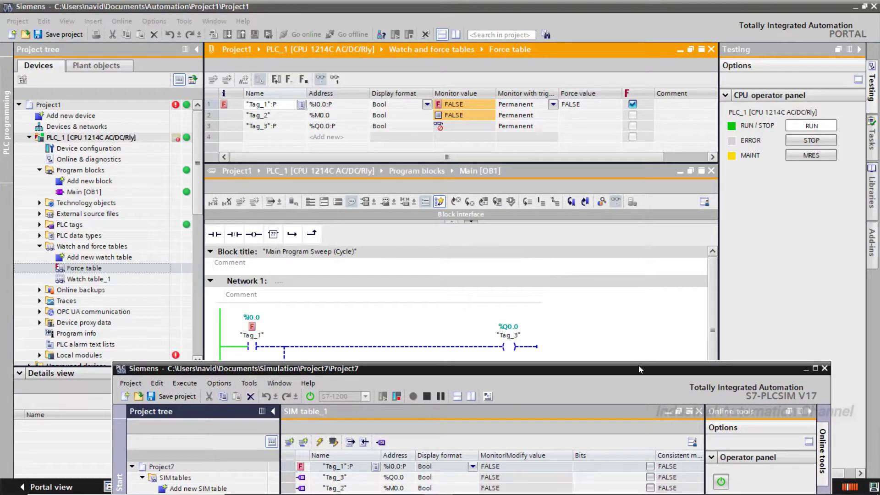
click(650, 467)
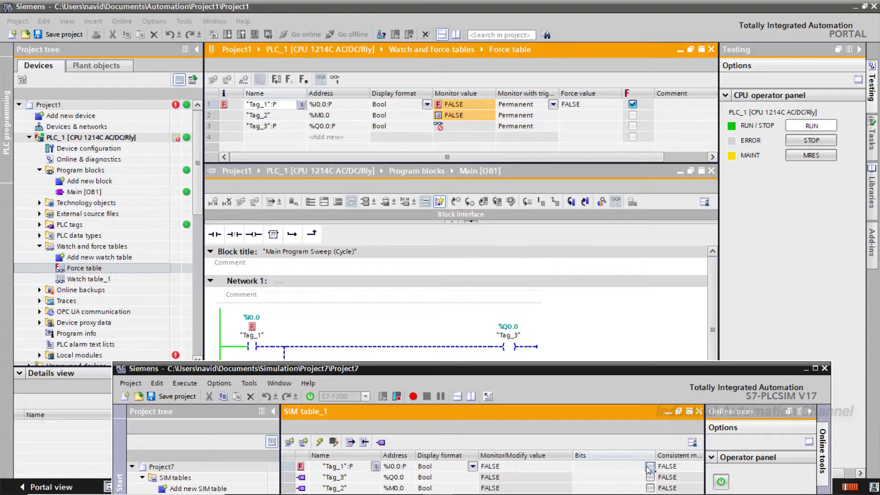
click(651, 477)
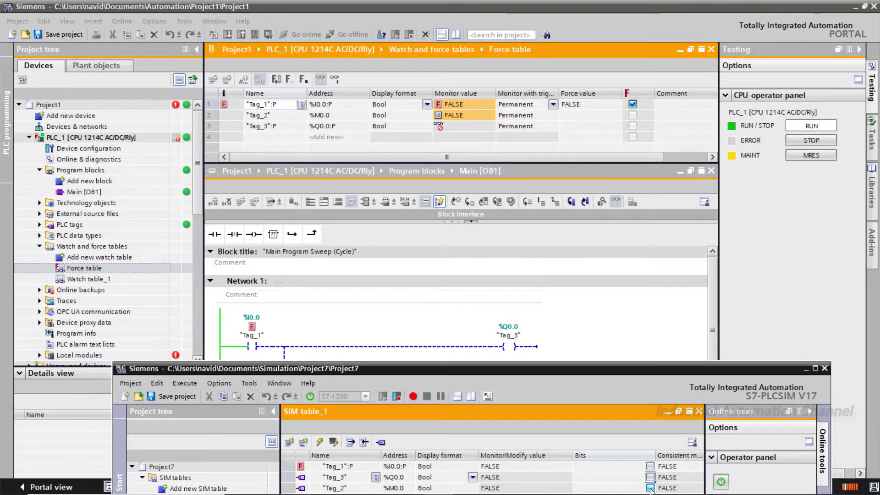
click(650, 488)
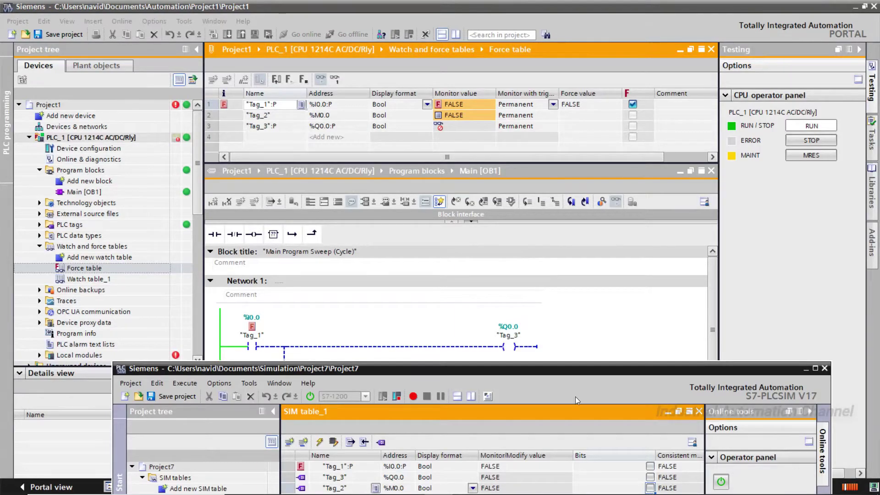
click(580, 329)
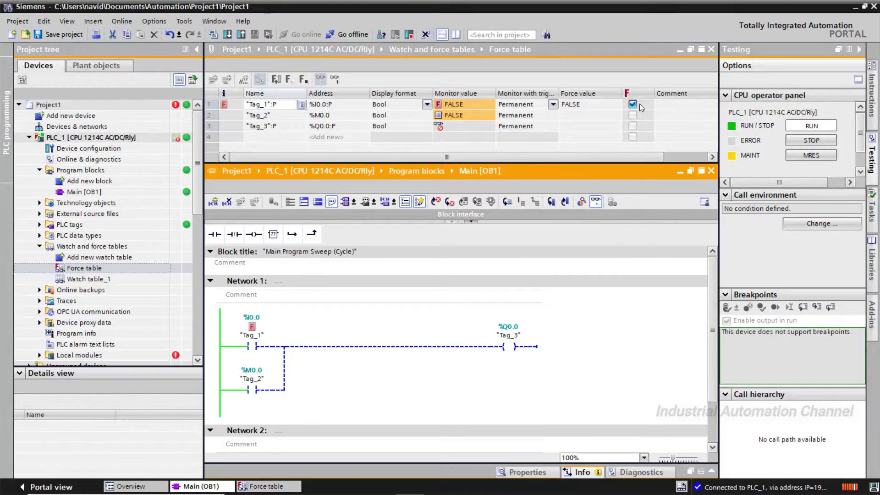
Set Tag_1's force value to TRUE and force all values, replacing the current forcing job.
click(599, 107)
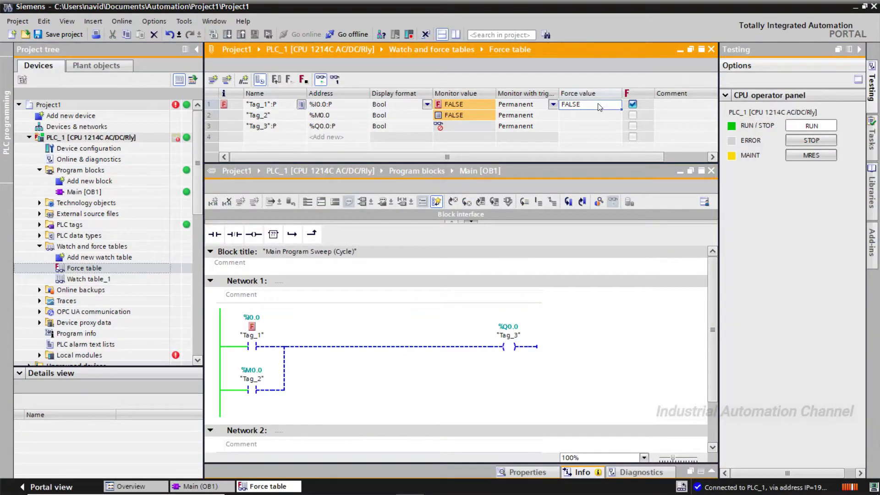
double_click(599, 105)
text(1)
key(Return)
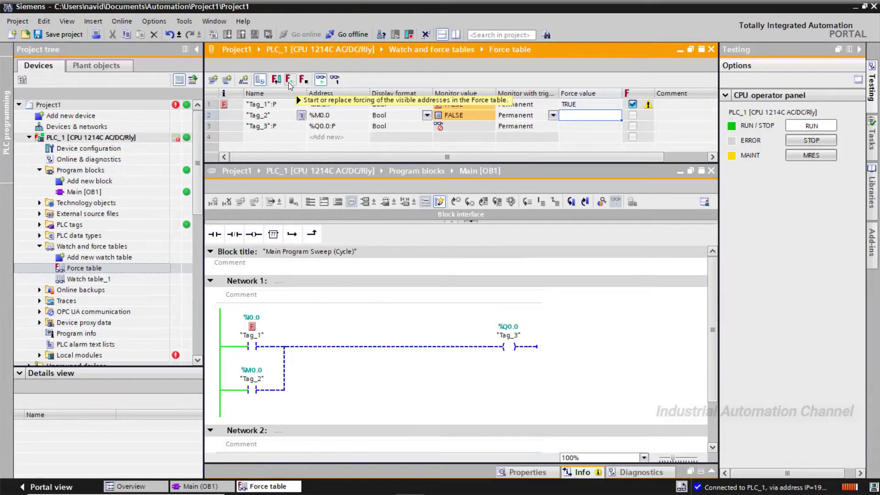
click(289, 83)
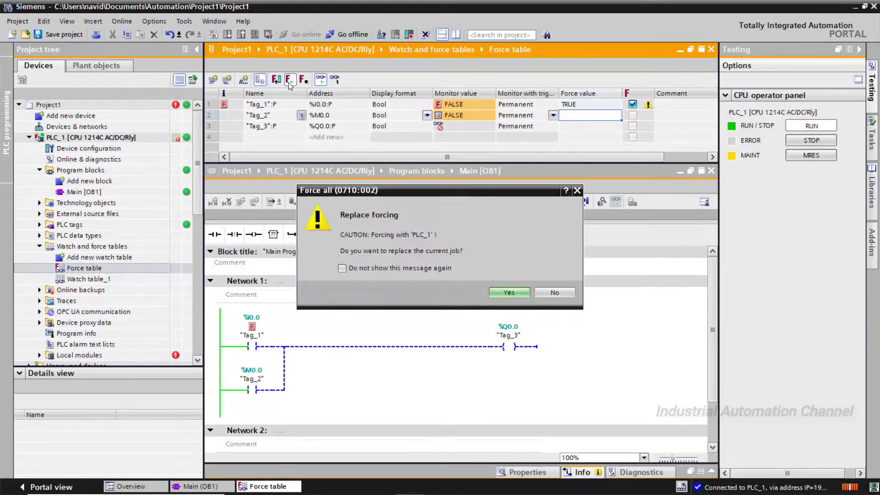
click(522, 294)
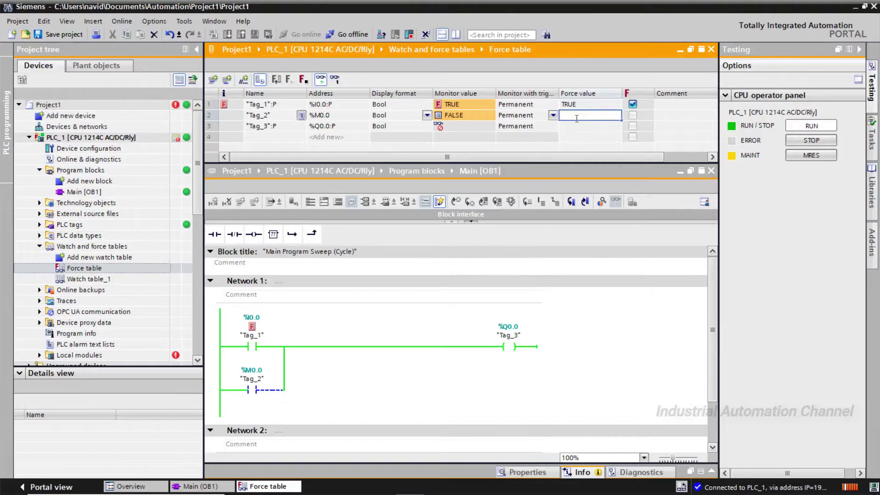
Enter TRUE as Tag_2's force value, view its forcing options, then activate the Main [OB1] editor.
text(1)
key(Return)
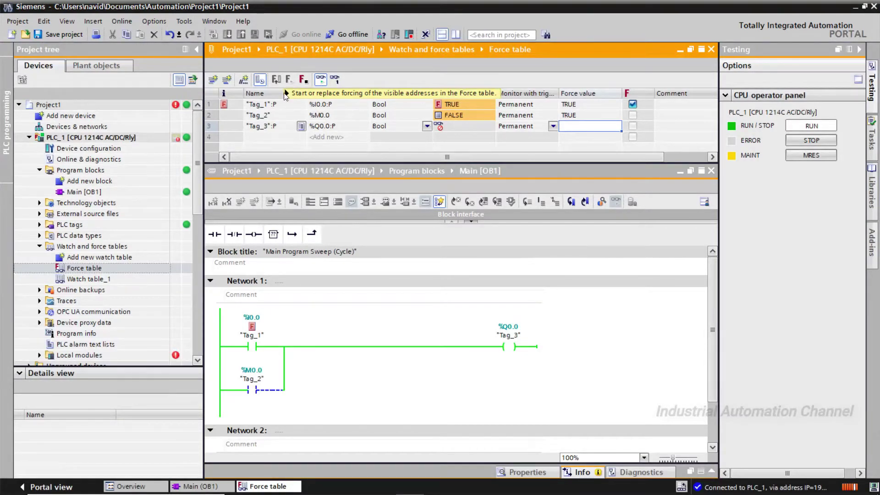
right_click(315, 116)
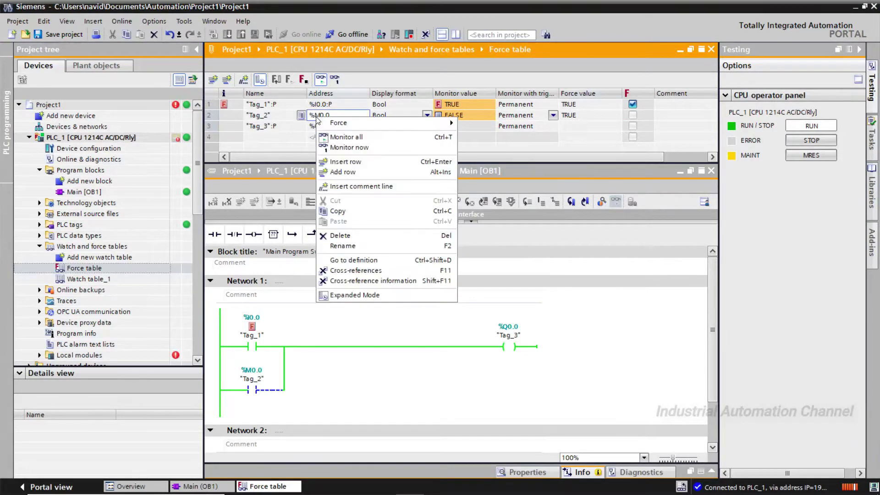
mouse_move(349, 127)
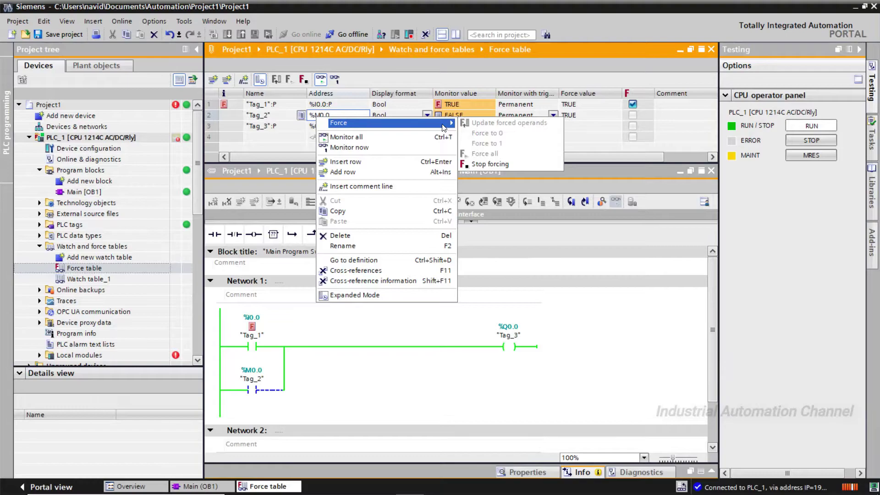
click(546, 238)
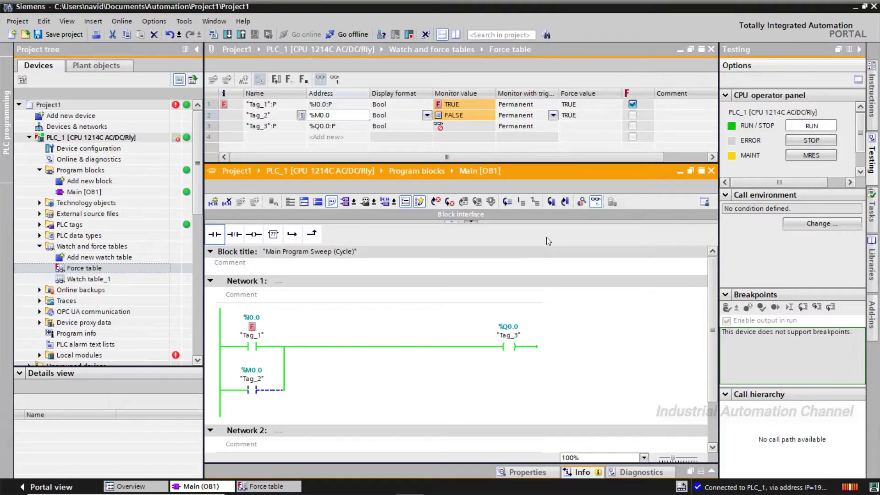
Switch PLC_1 to STOP, check the PLCSIM simulator, then return the CPU to RUN.
click(804, 142)
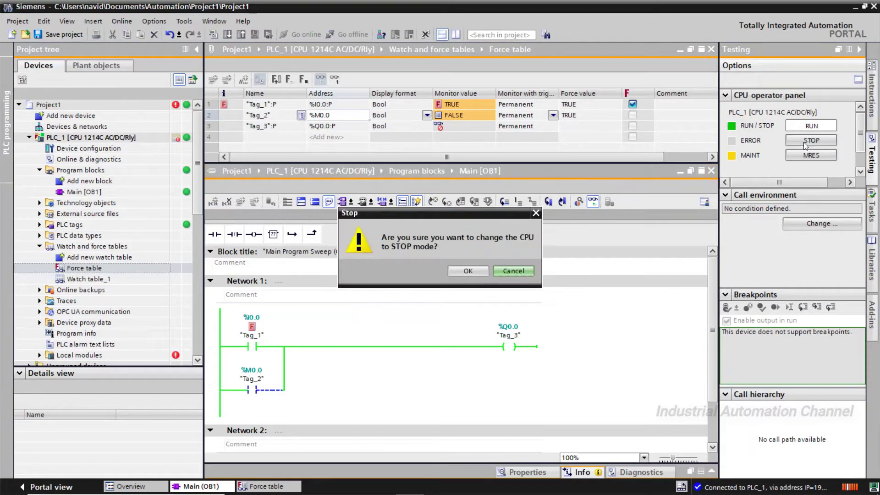
click(477, 270)
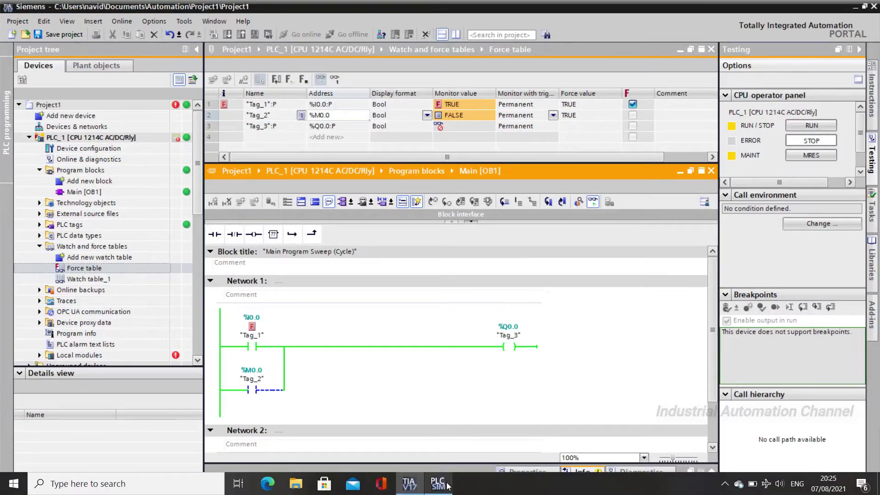
click(447, 485)
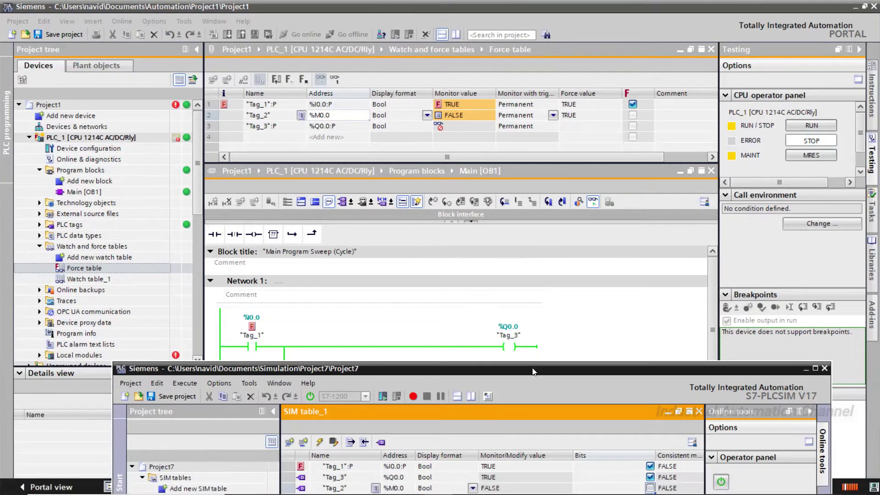
drag(532, 372, 499, 372)
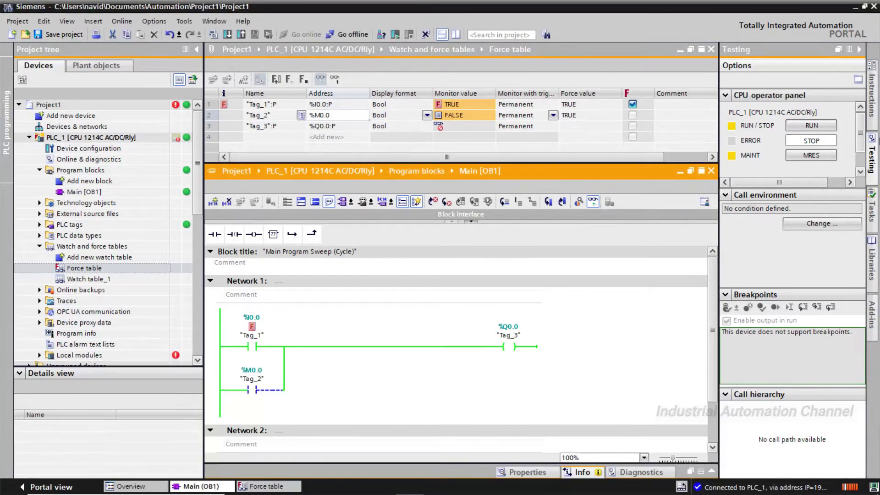
click(812, 125)
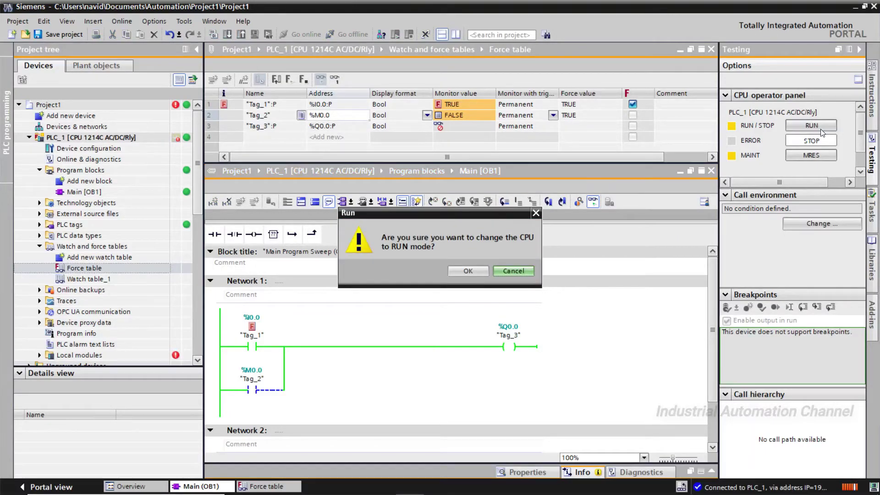
click(467, 274)
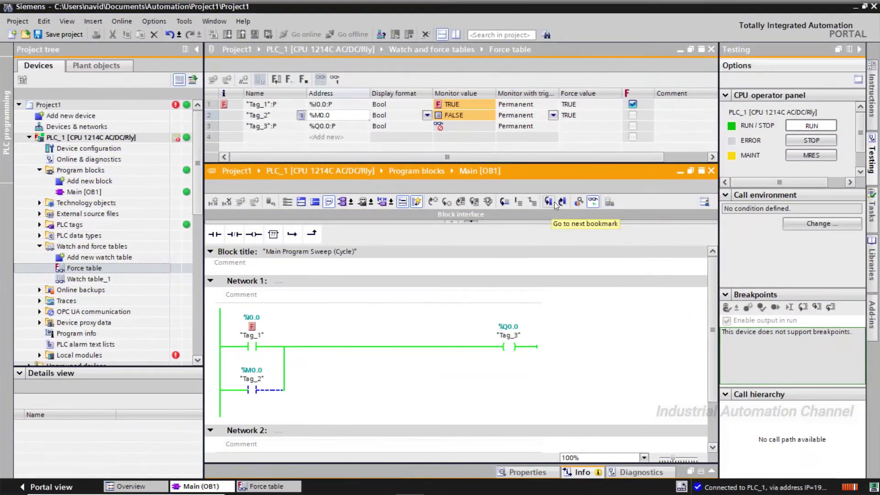
Delete the Tag_1, Tag_2 and Tag_3 rows in a full-editor force table, then reload the CPU's forced operands.
click(441, 35)
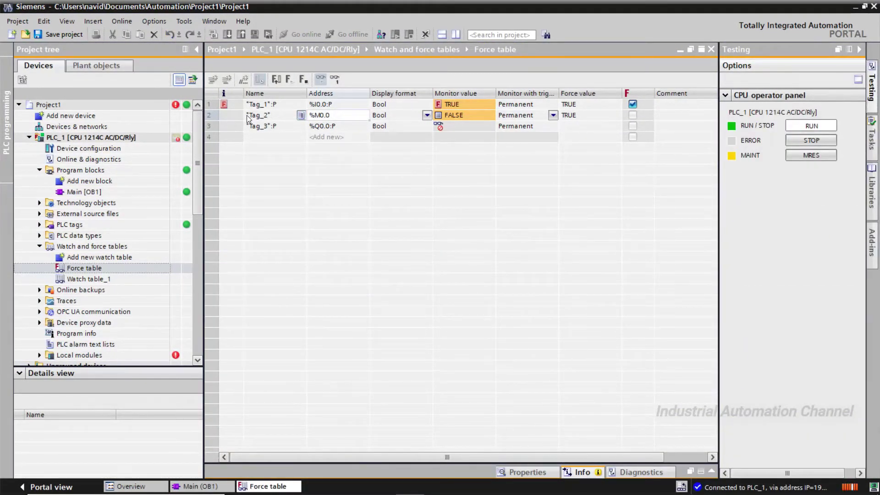
shift+click(211, 126)
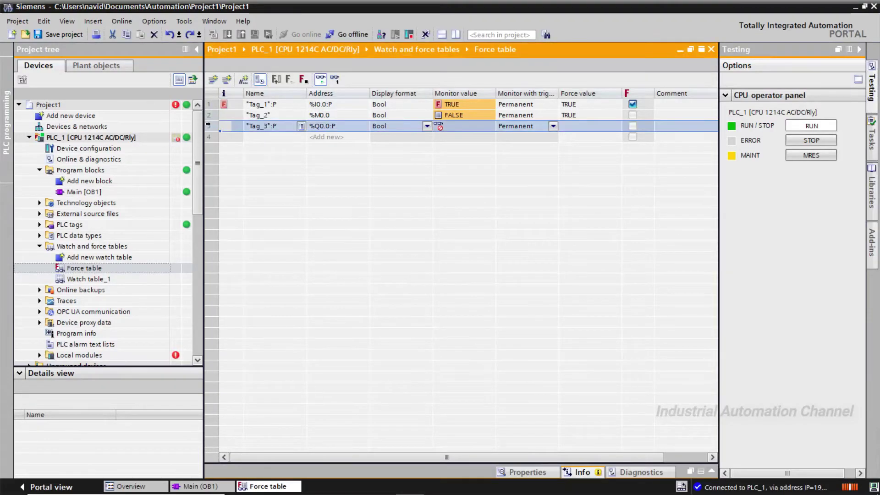
ctrl+click(210, 105)
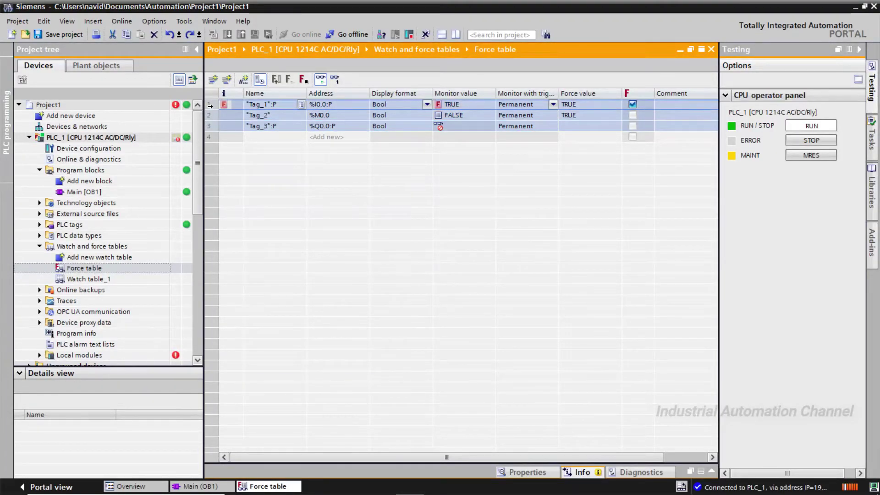
right_click(210, 105)
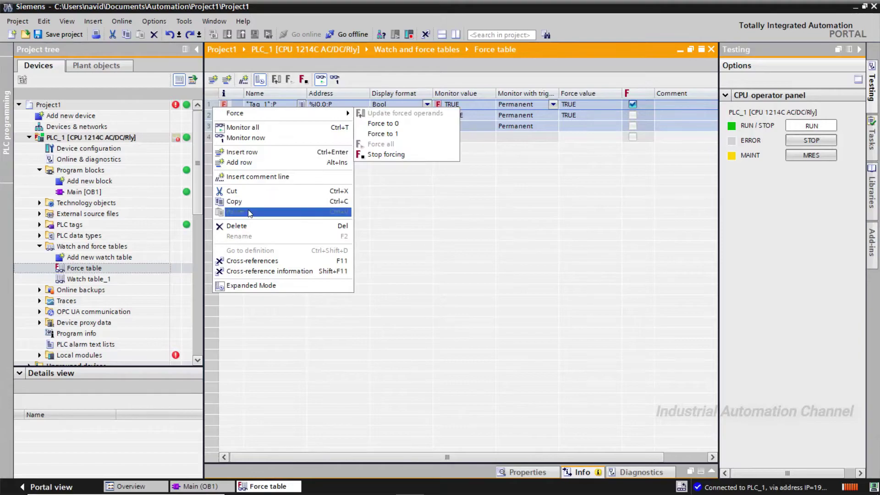
click(248, 224)
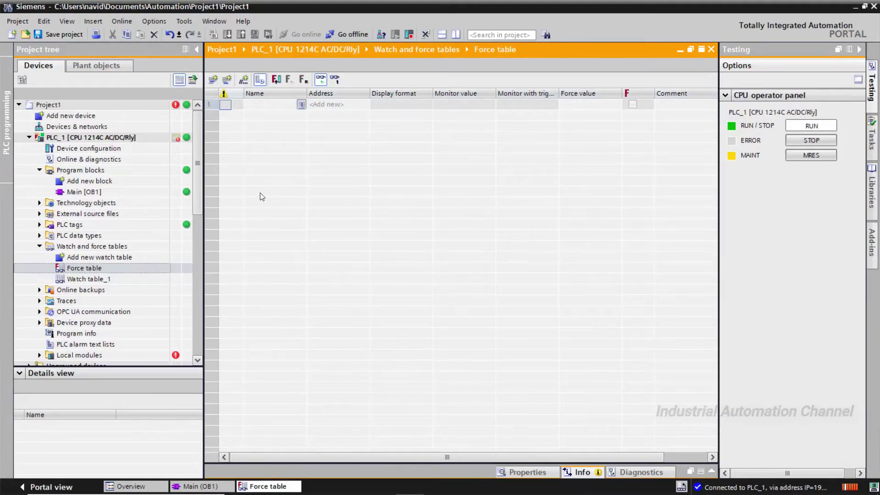
click(275, 83)
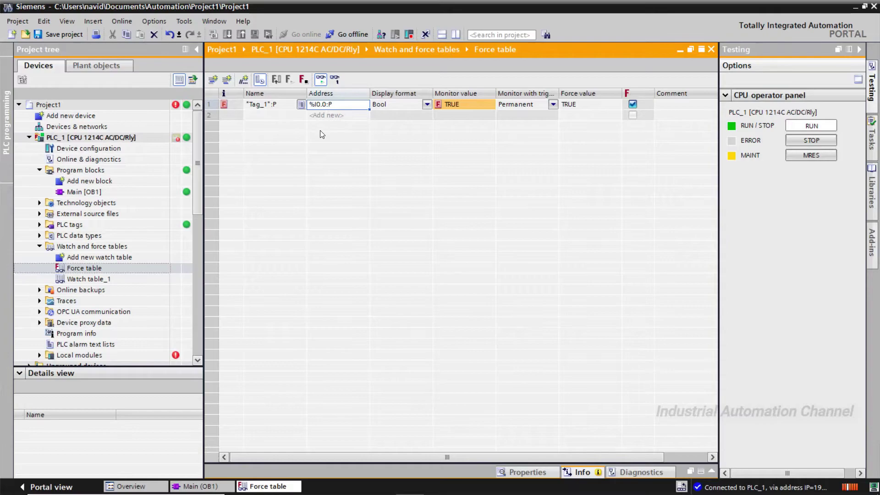
Stop forcing all addresses on PLC_1, then force the whole table again.
click(303, 80)
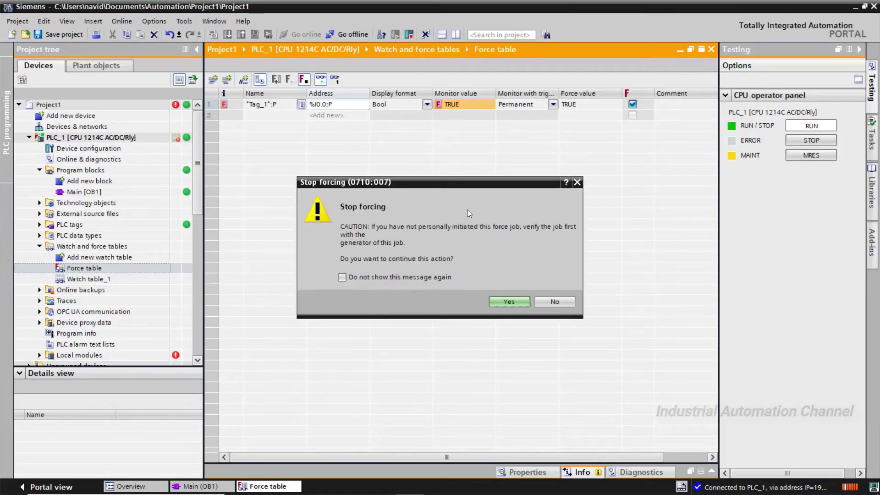
click(507, 301)
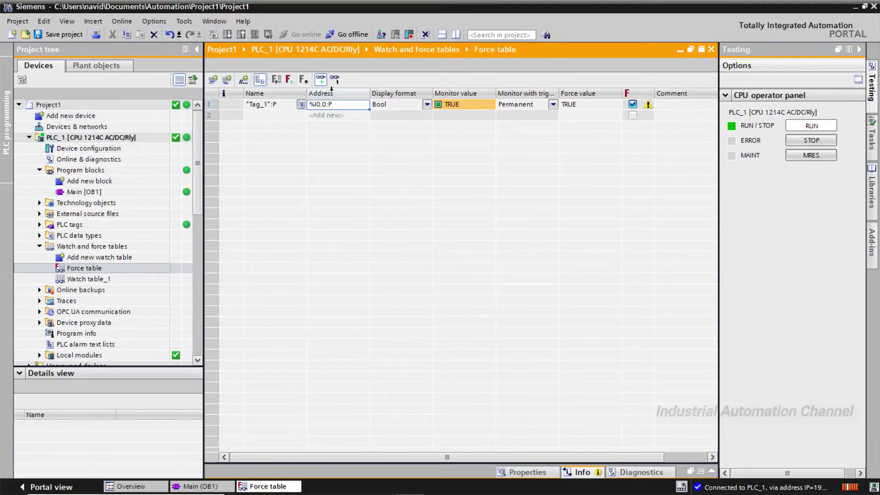
click(289, 84)
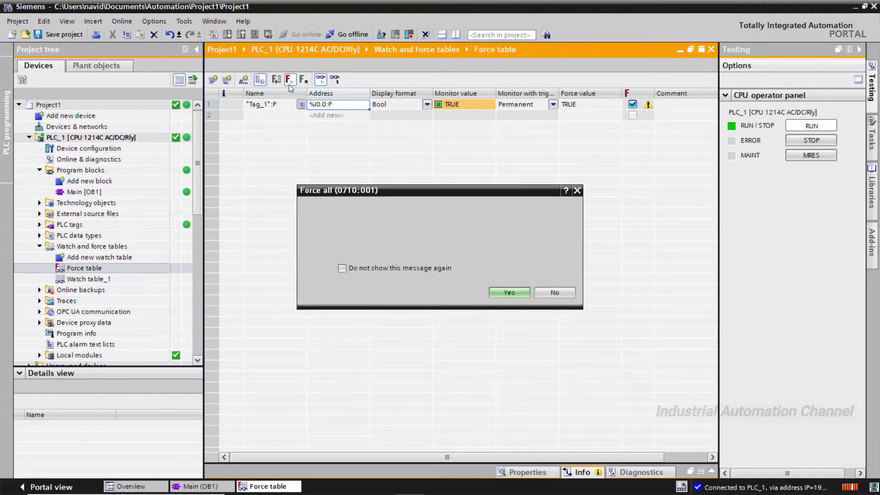
click(507, 292)
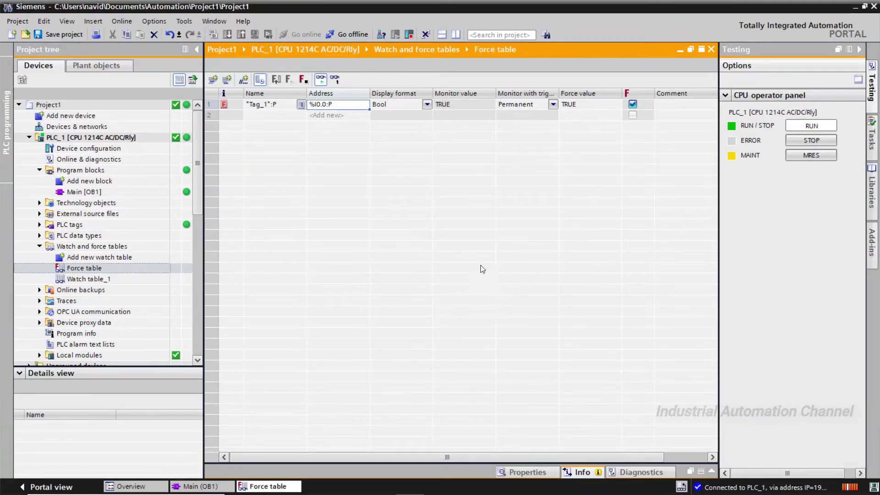
Stop forcing only the Tag_1 operand at %I0.0:P from its row.
right_click(258, 109)
mouse_move(275, 115)
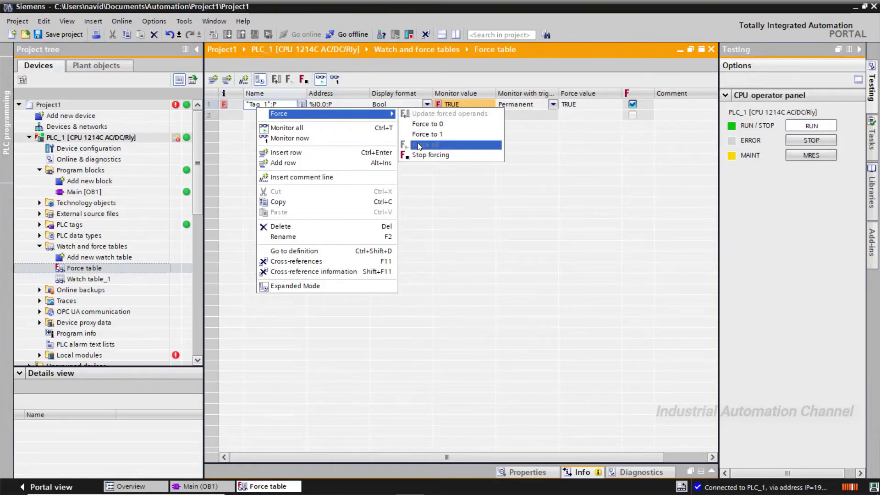
click(418, 155)
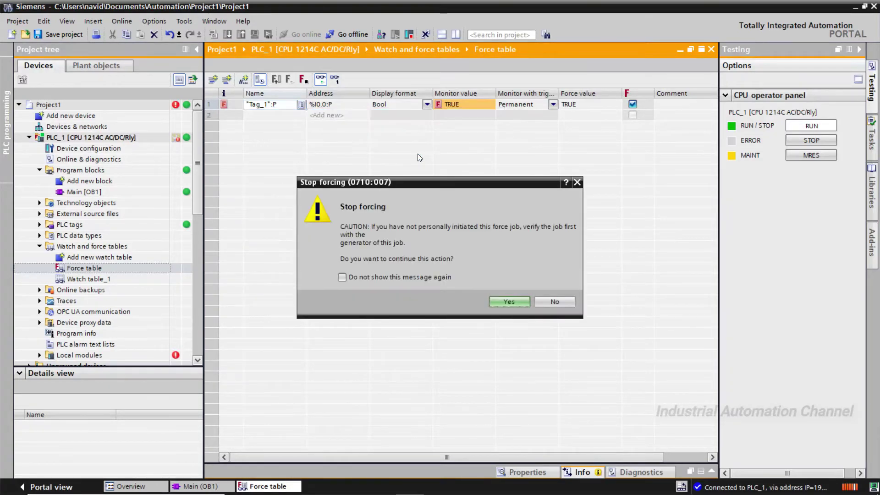
click(505, 302)
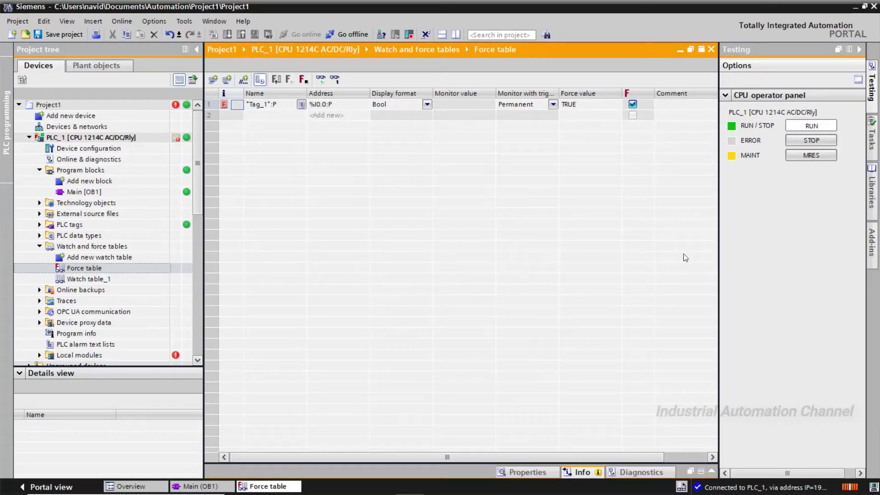
Perform a memory reset (MRES) on the PLC_1 CPU, accepting the switch to STOP.
click(803, 155)
click(496, 297)
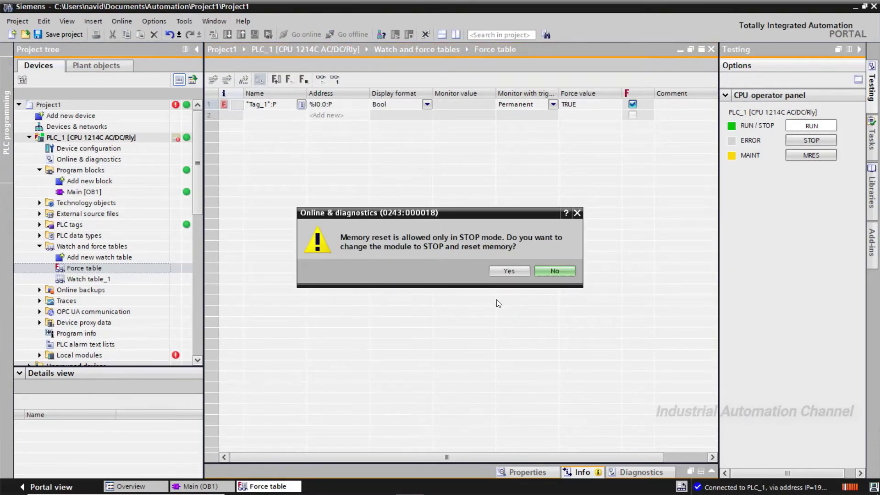
click(507, 271)
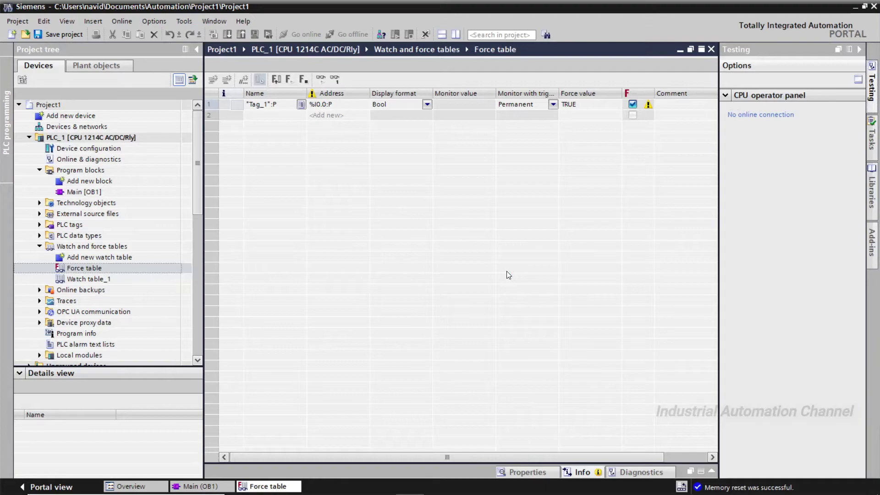
Reconnect online to PLC_1 and restart the CPU in RUN mode.
click(146, 137)
click(295, 34)
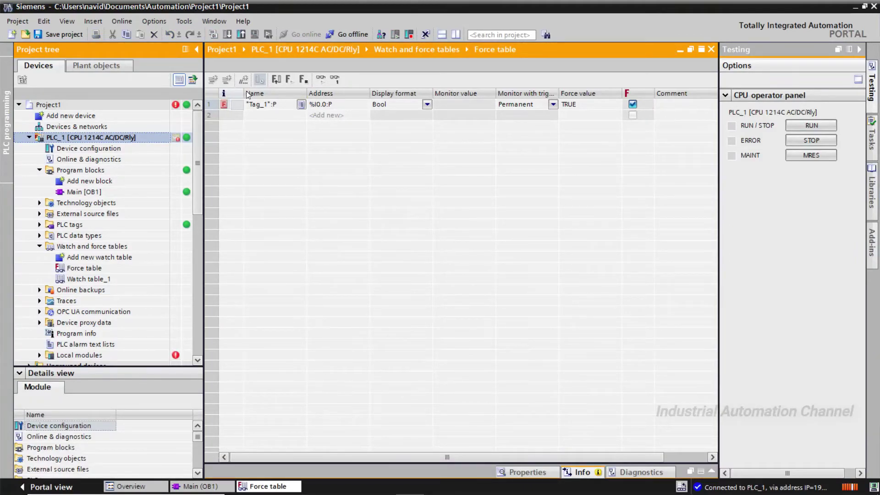
mouse_move(222, 108)
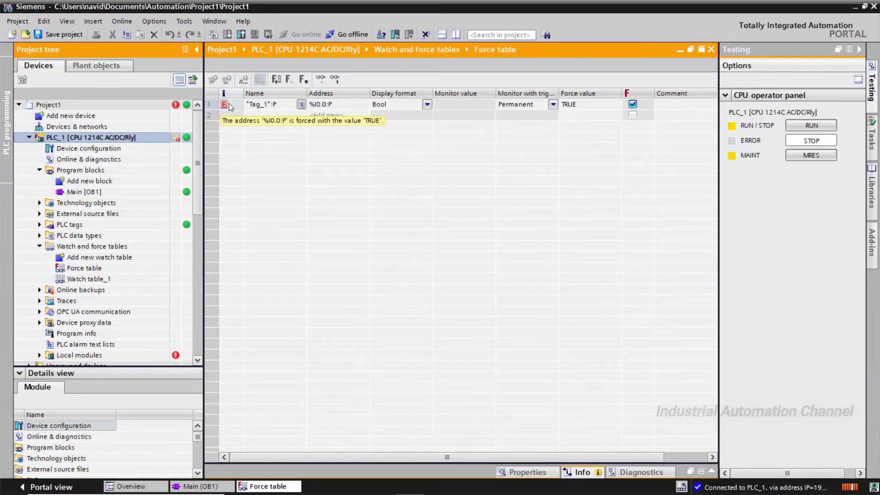
click(809, 125)
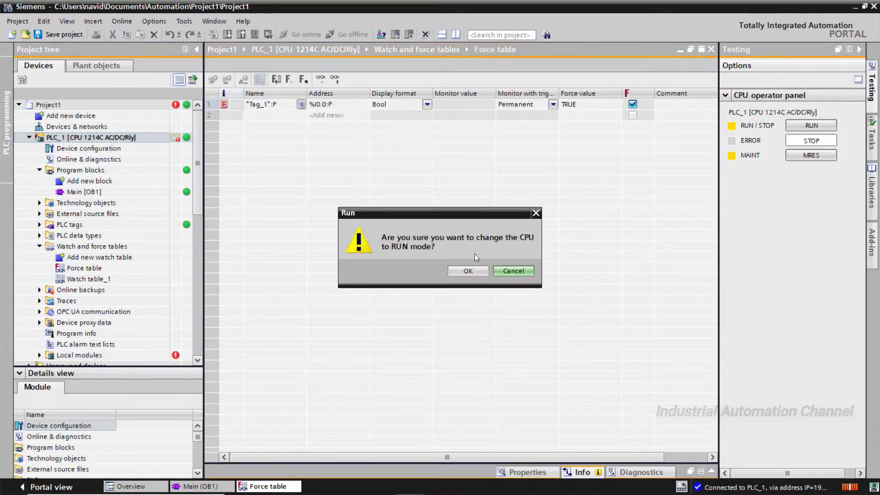
click(460, 274)
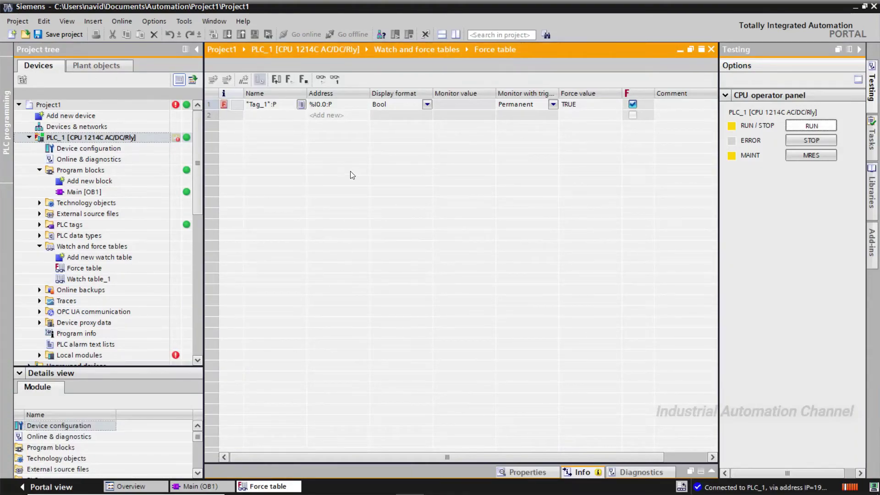